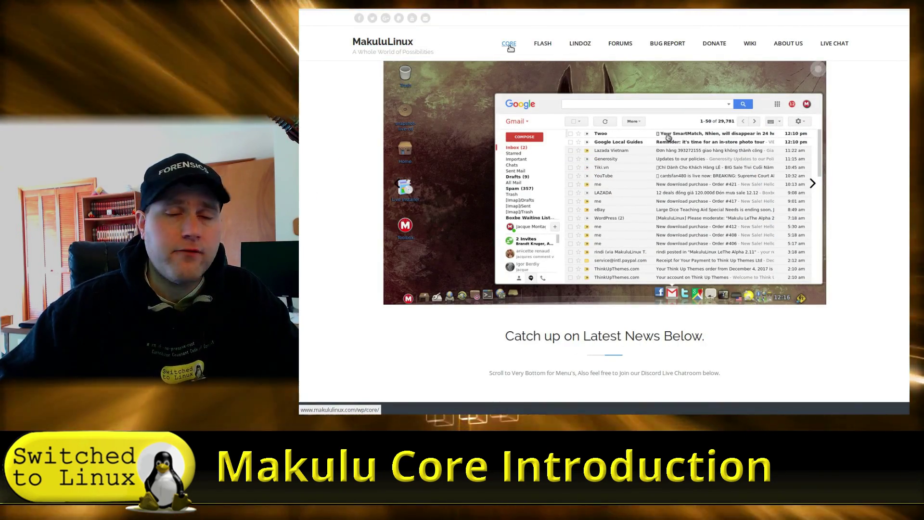
# Open the Lindoz edition page on the MakuluLinux website and look through its description.
pyautogui.click(566, 47)
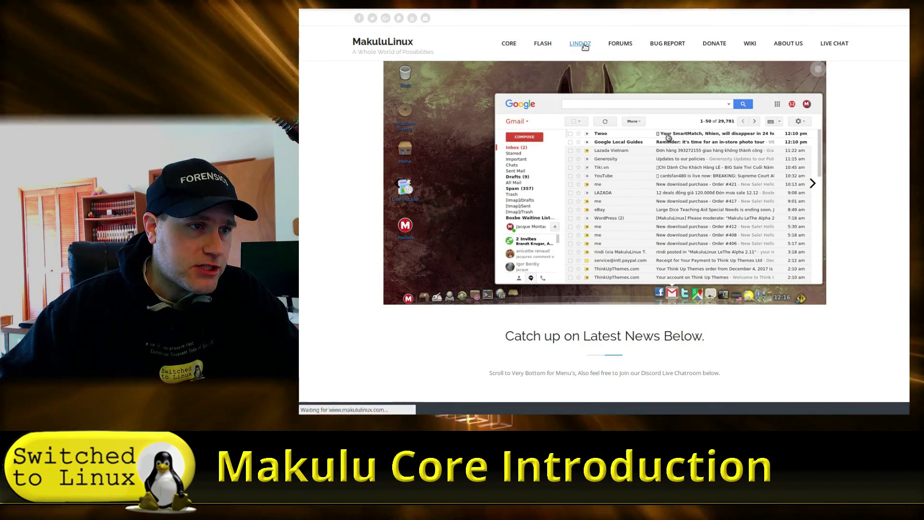
pyautogui.scroll(-3, 712, 91)
pyautogui.scroll(-2, 712, 98)
pyautogui.scroll(5, 711, 98)
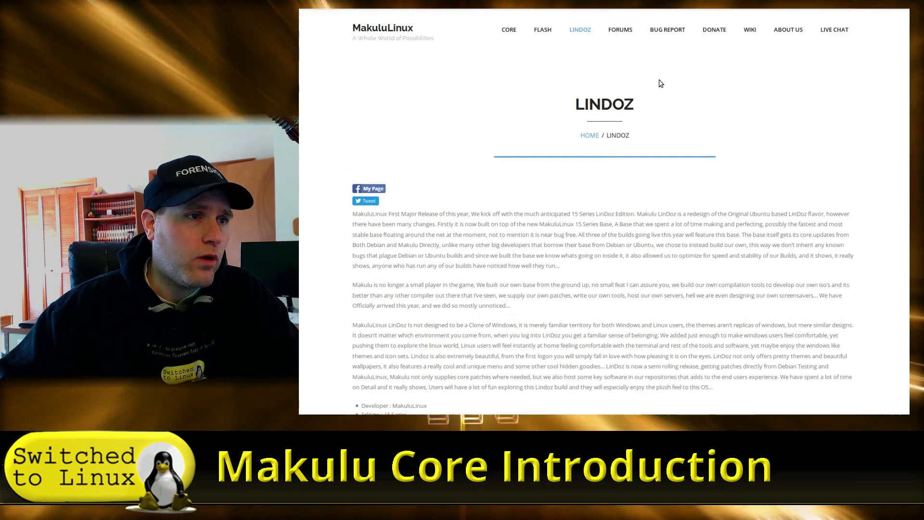
# Open the Flash edition page and look over its preview video and description.
pyautogui.click(551, 45)
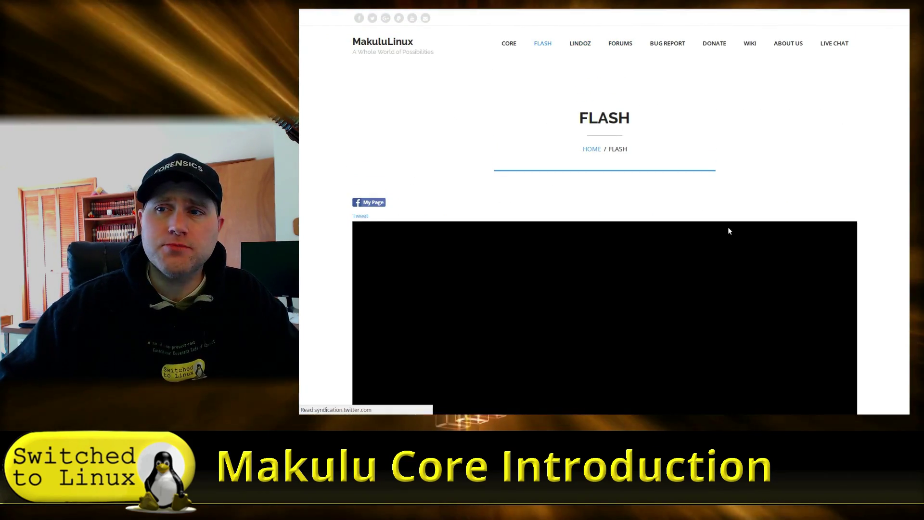
pyautogui.scroll(-3, 681, 202)
pyautogui.scroll(-1, 681, 202)
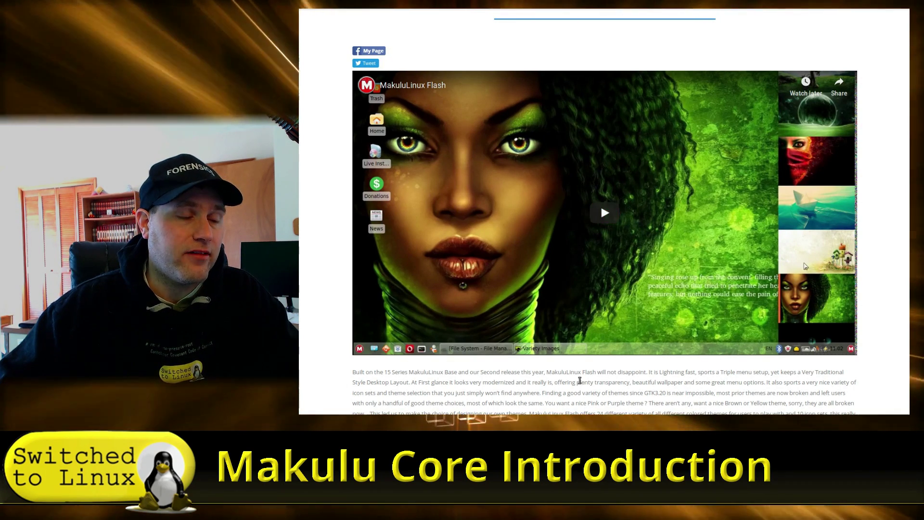
pyautogui.scroll(3, 409, 18)
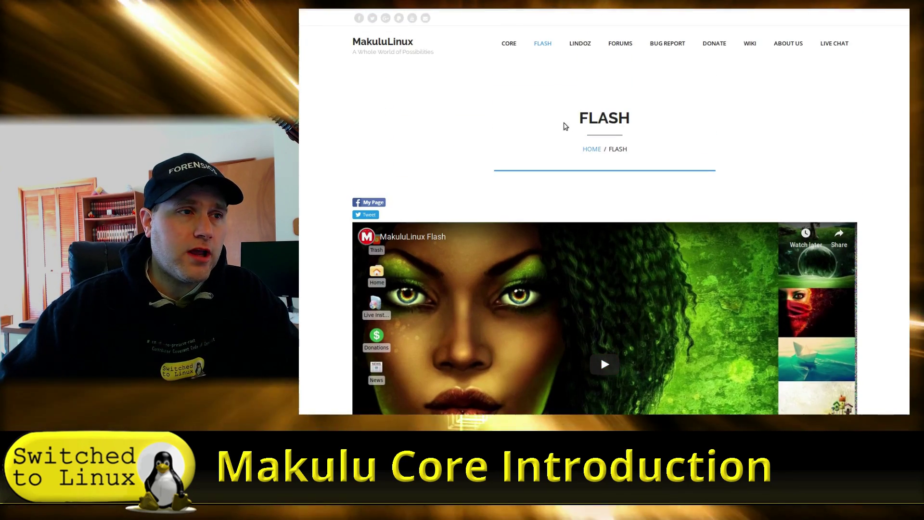
# Open the Core edition page and look through its preview video, description and stand-out features.
pyautogui.click(508, 44)
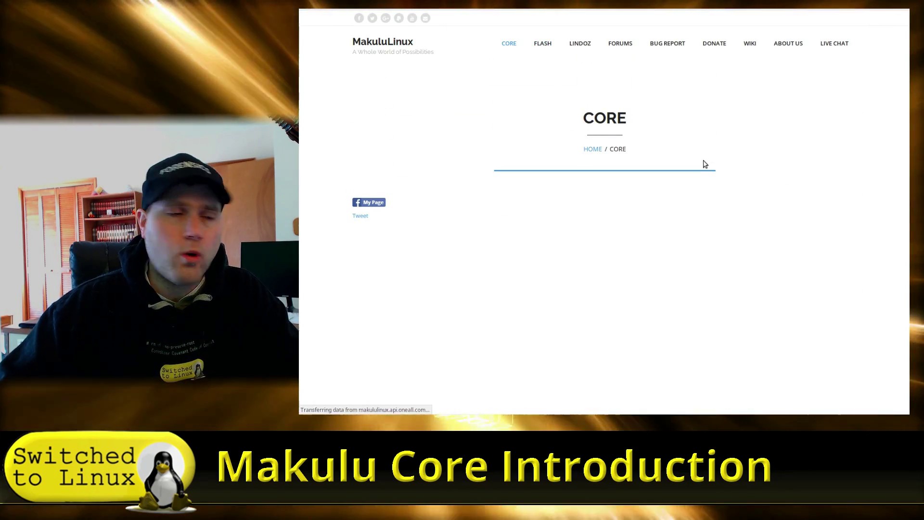
pyautogui.scroll(-3, 837, 144)
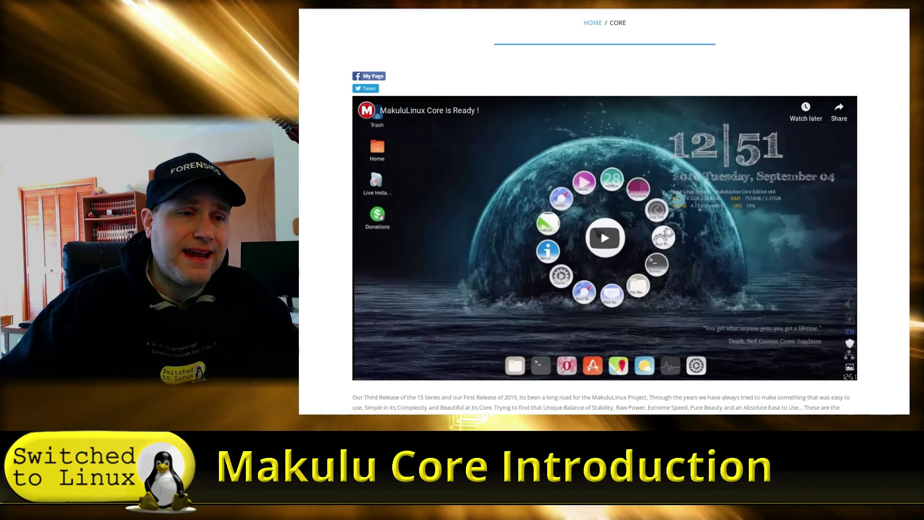
pyautogui.scroll(-3, 818, 224)
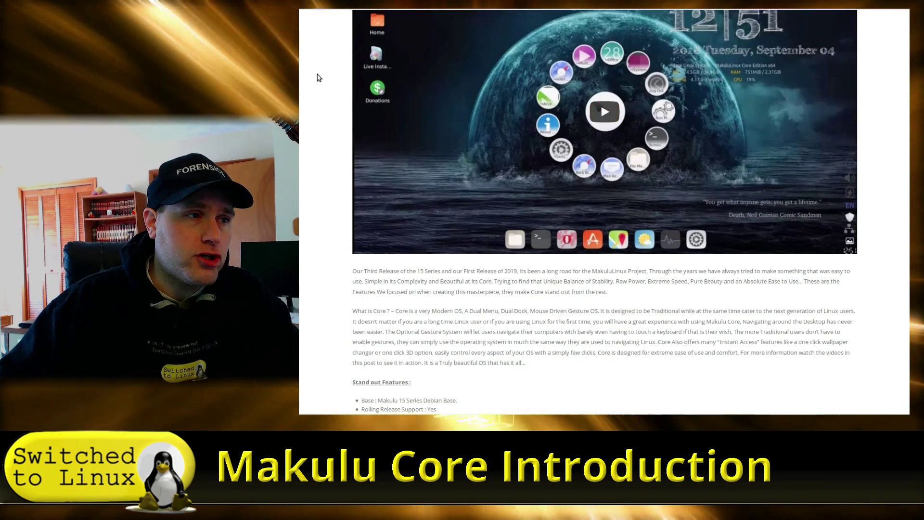
pyautogui.scroll(3, 691, 193)
pyautogui.scroll(2, 690, 194)
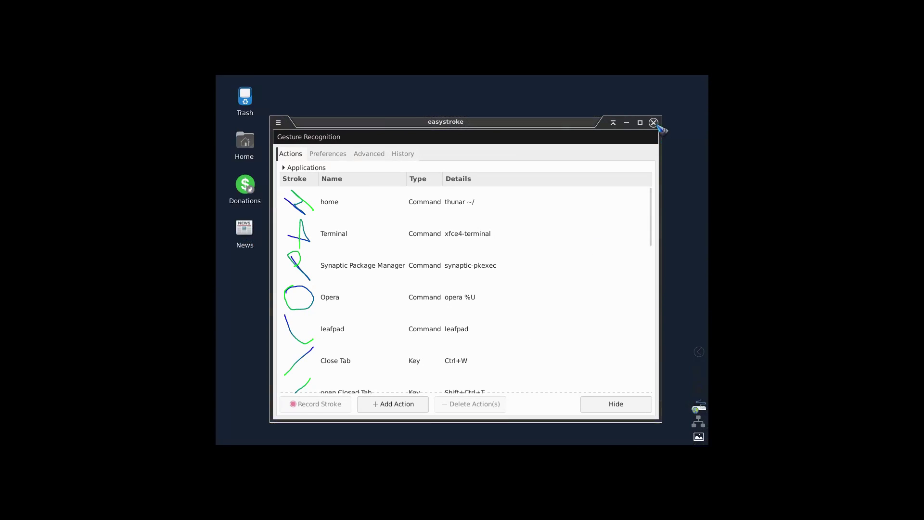
# Close the Gesture Recognition window and try to open the Display settings from the desktop's applications list.
pyautogui.click(654, 123)
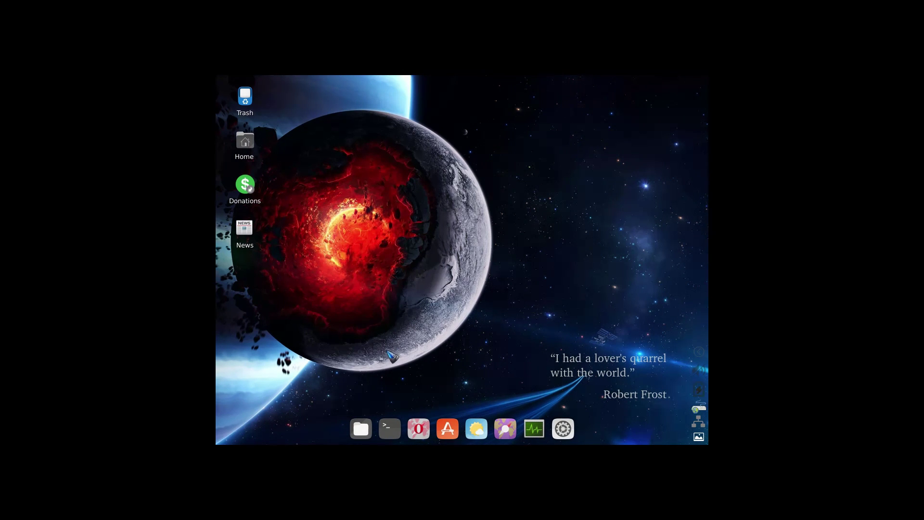
pyautogui.rightClick(470, 223)
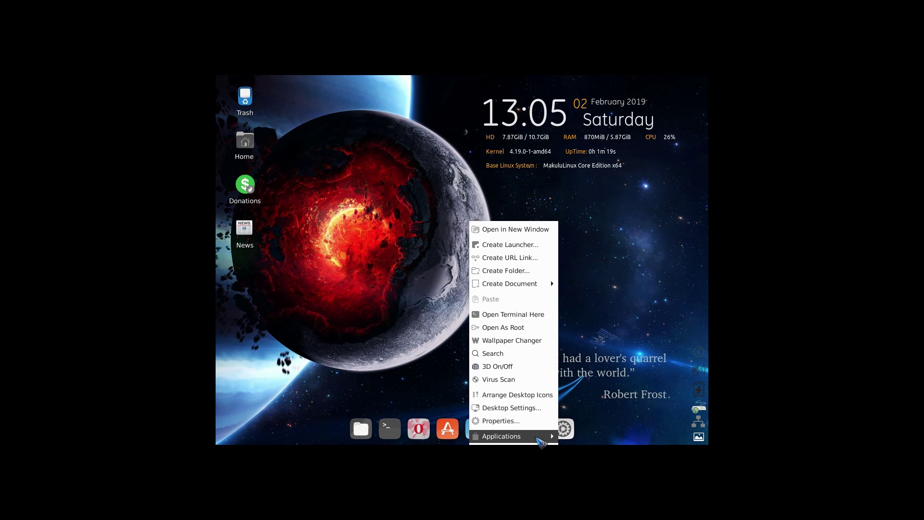
pyautogui.moveTo(536, 439)
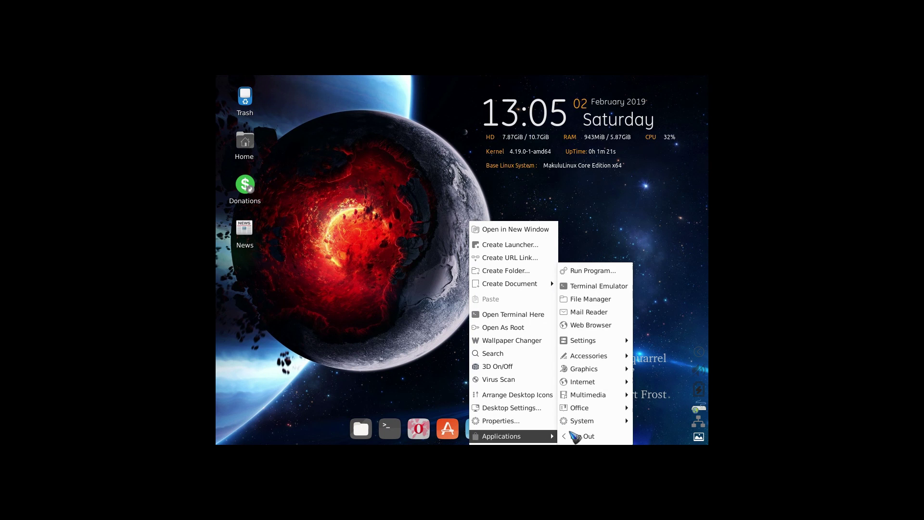
pyautogui.moveTo(601, 342)
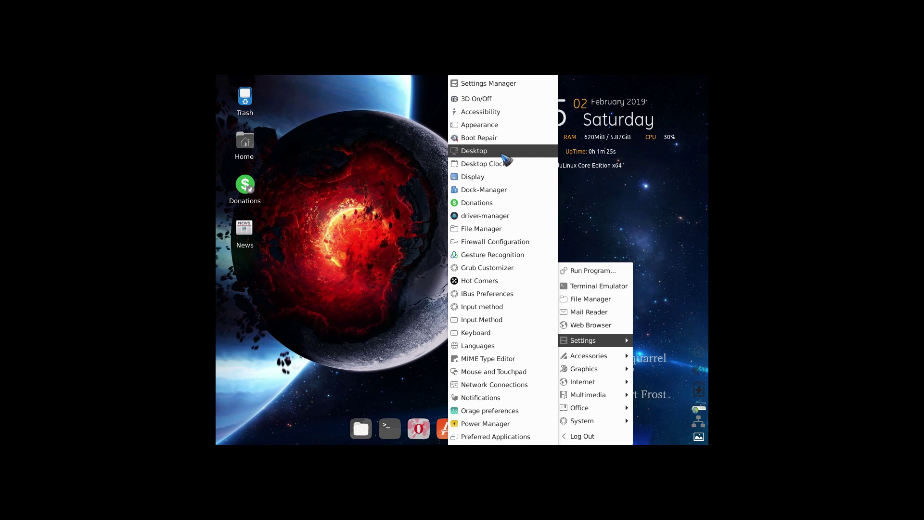
pyautogui.click(496, 181)
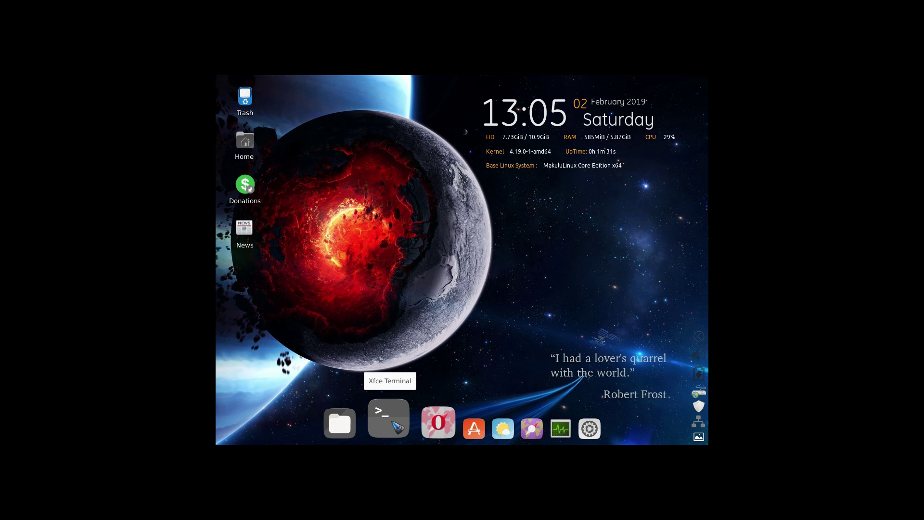
# Set the screen resolution with xrandr -s 1920x1080 in a terminal, and exit the terminal.
pyautogui.click(393, 423)
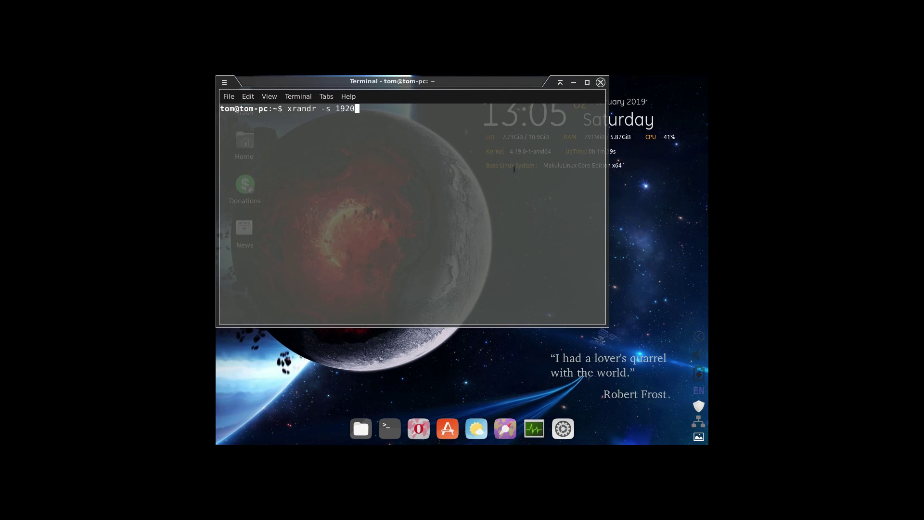
pyautogui.write('xrandr -s 1920x1080')
pyautogui.press('Return')
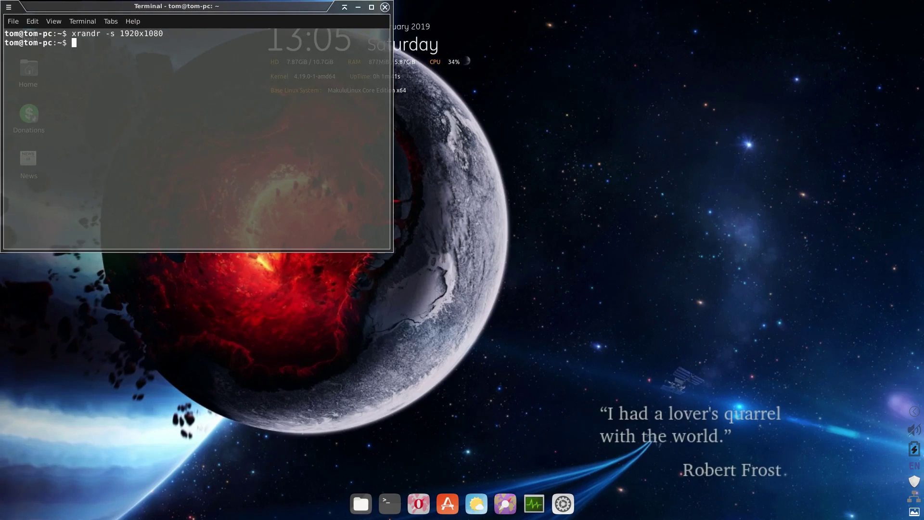
pyautogui.write('exit')
pyautogui.press('Return')
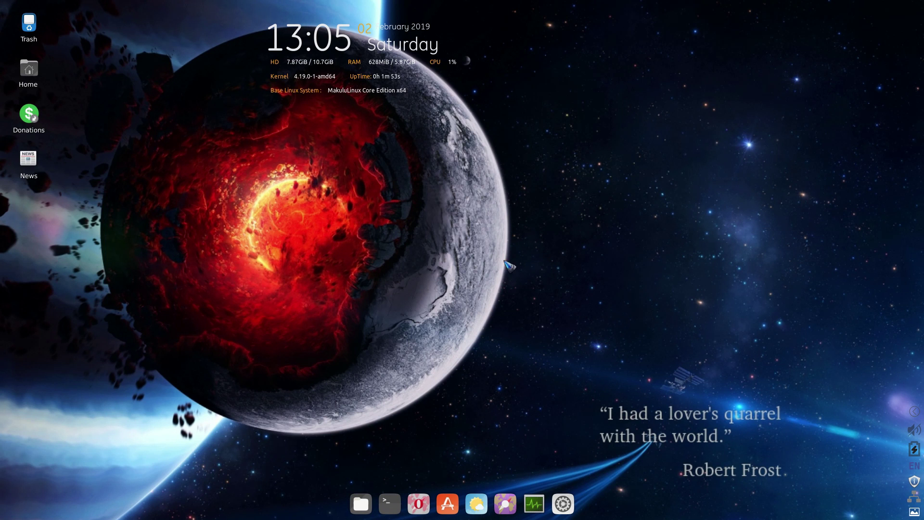
# Open the settings manager, examine the Gesture Recognition actions and close that window.
pyautogui.click(563, 504)
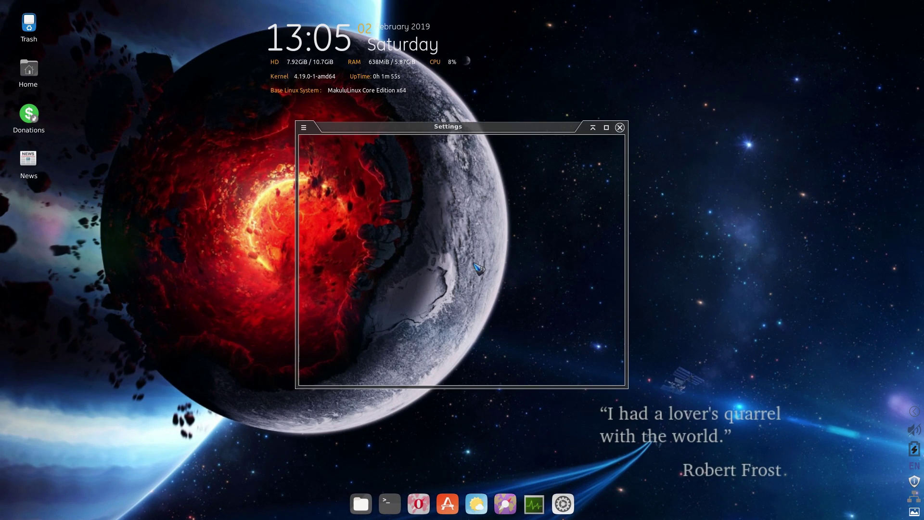
pyautogui.moveTo(447, 131); pyautogui.dragTo(388, 119)
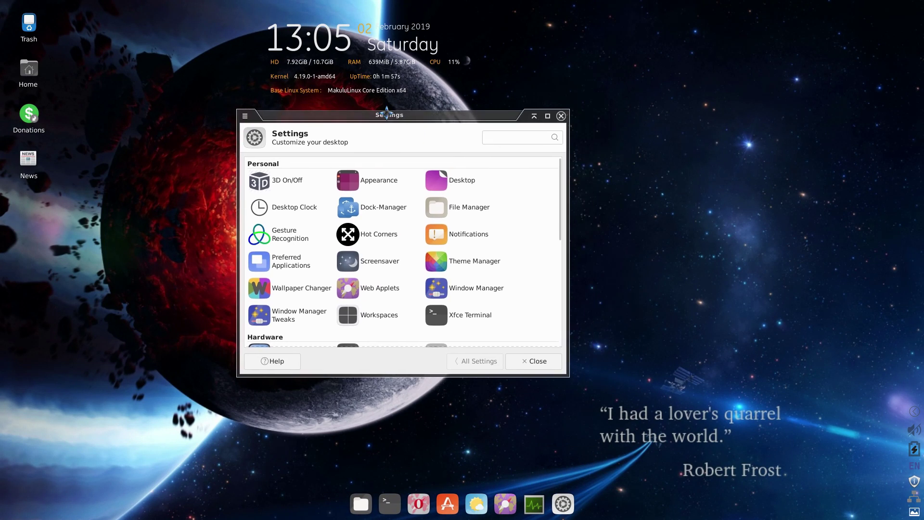
pyautogui.click(291, 237)
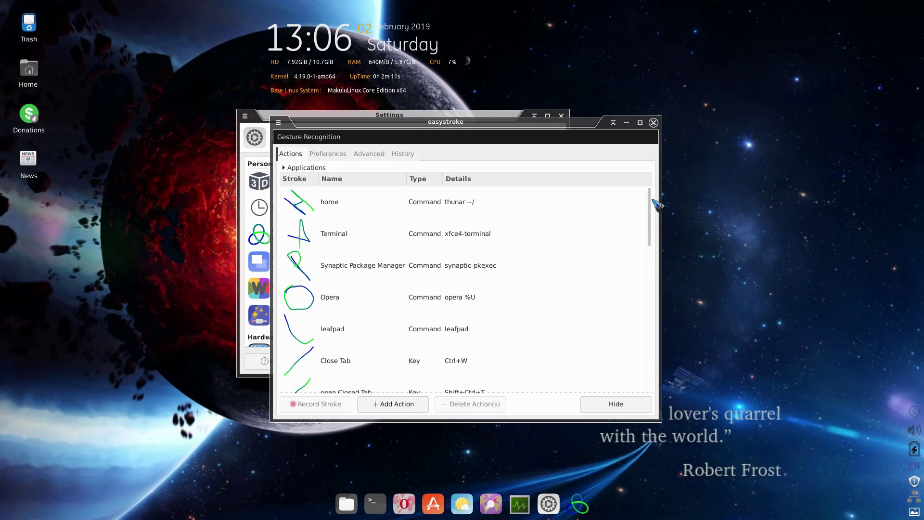
pyautogui.moveTo(650, 215); pyautogui.dragTo(658, 125)
pyautogui.click(653, 122)
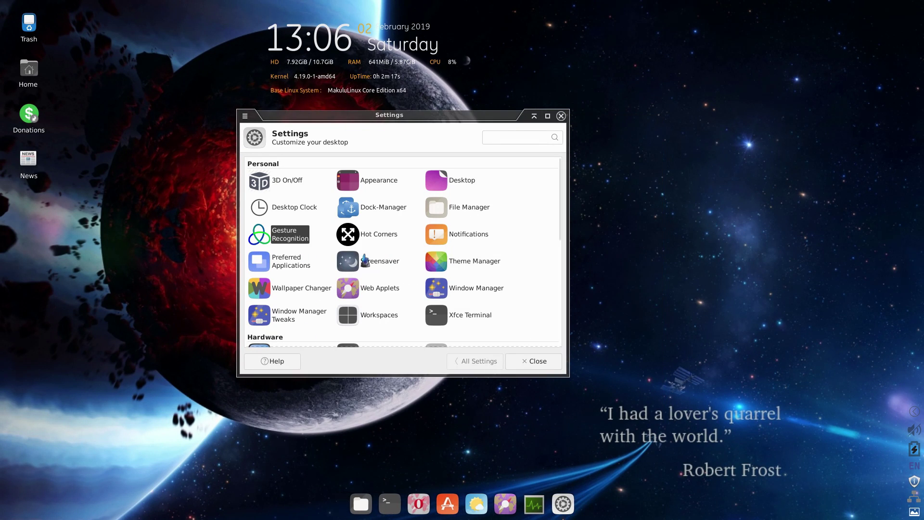
# Review the styles in the Appearance settings and the background options in the Desktop settings, returning to the settings overview.
pyautogui.click(352, 181)
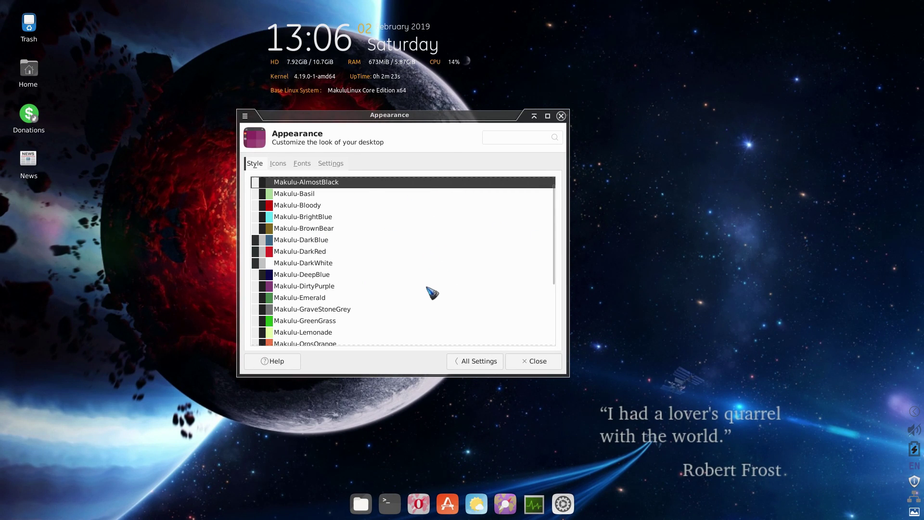
pyautogui.moveTo(553, 245); pyautogui.dragTo(381, 161)
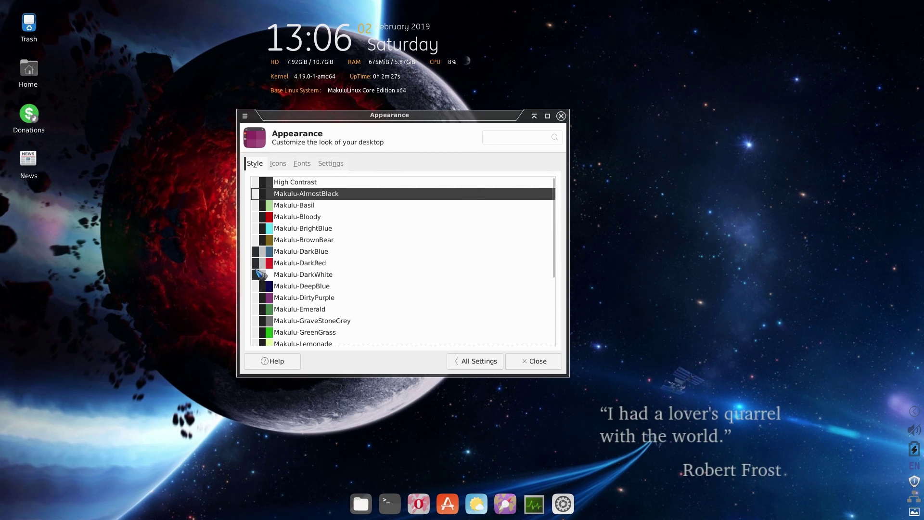
pyautogui.click(480, 367)
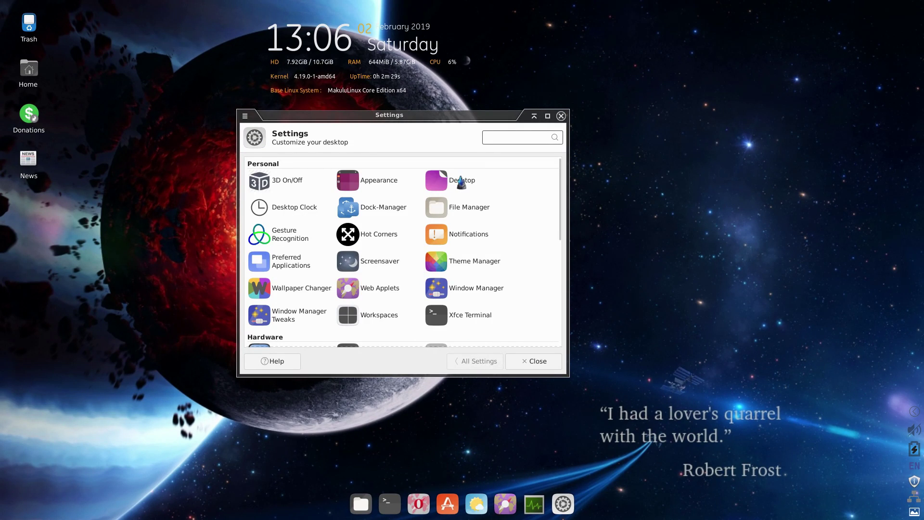
pyautogui.click(454, 185)
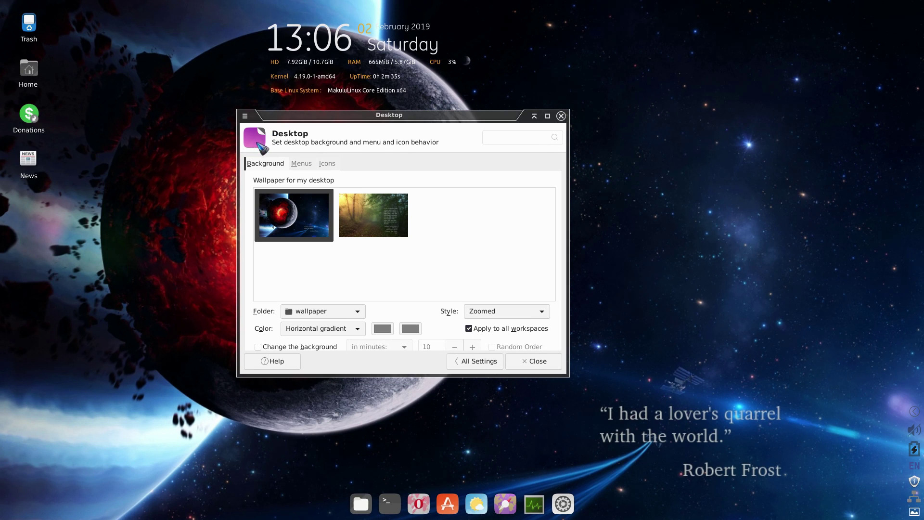
pyautogui.click(474, 362)
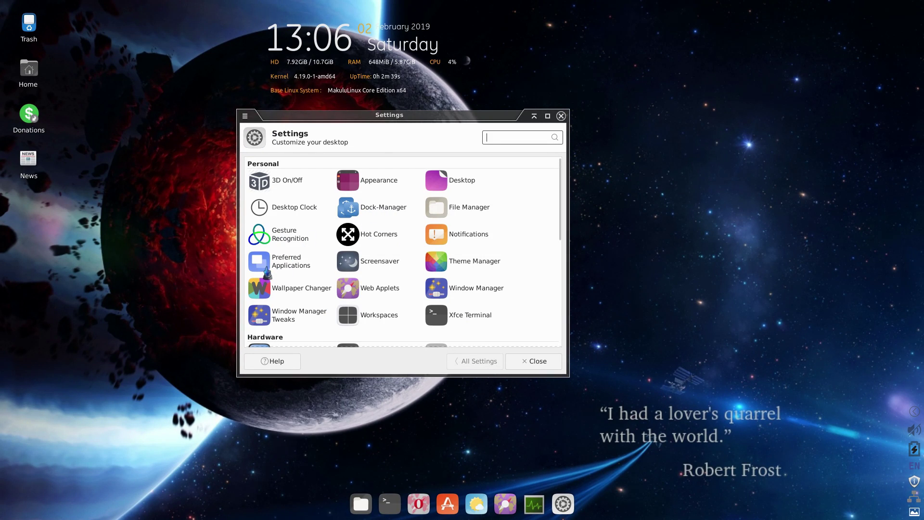
# Turn on the Web Applets panel to try it, and turn it off again.
pyautogui.click(370, 291)
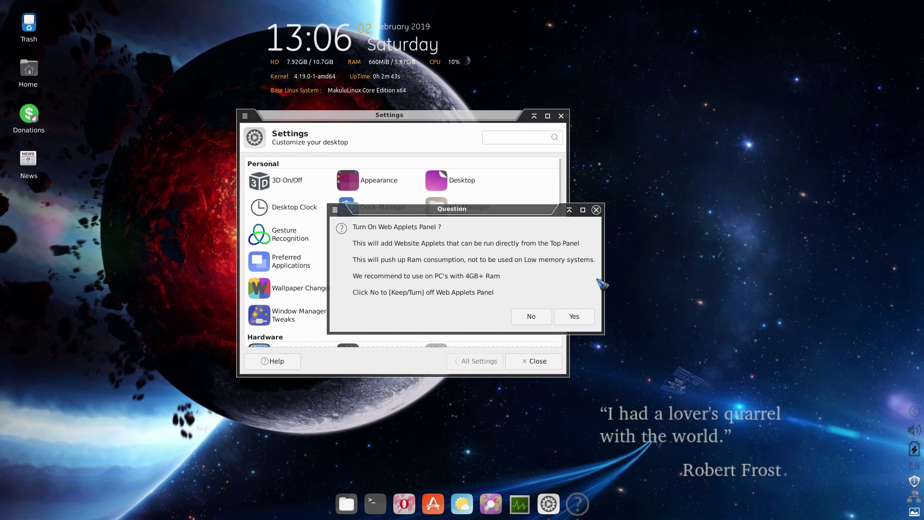
pyautogui.click(574, 316)
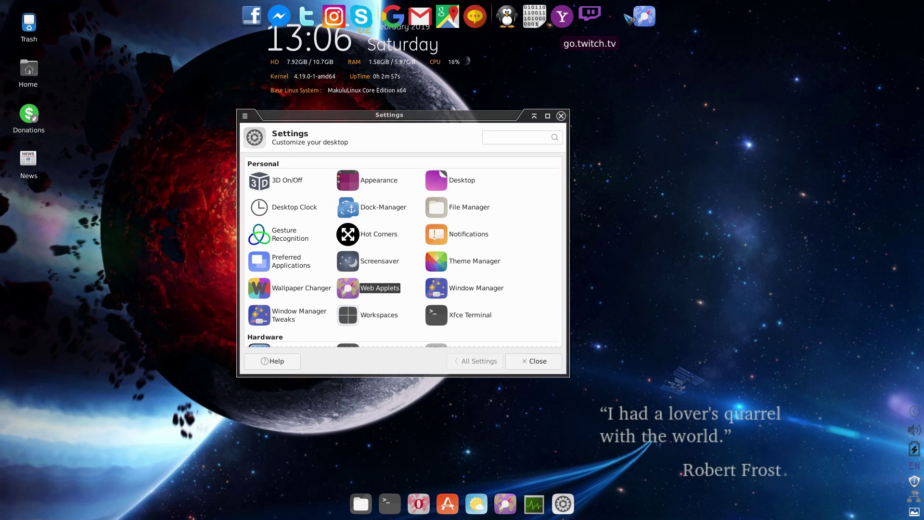
pyautogui.click(656, 20)
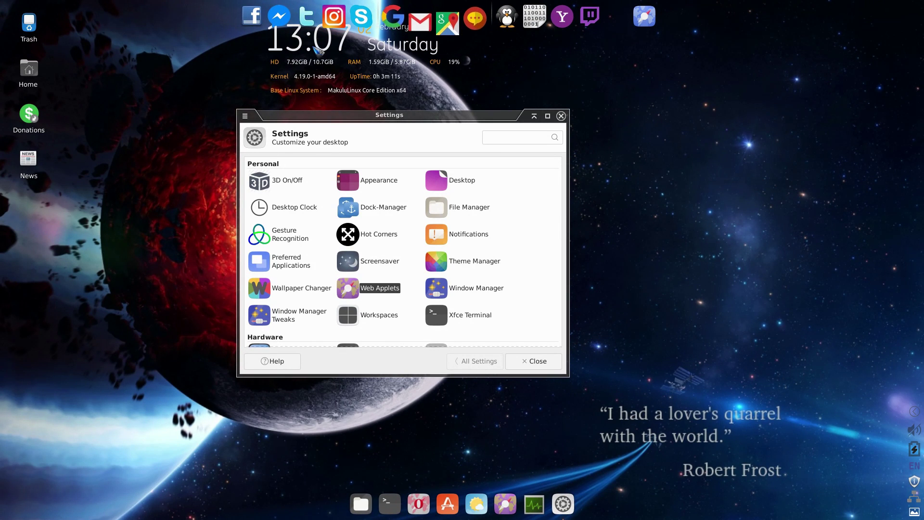
pyautogui.click(349, 288)
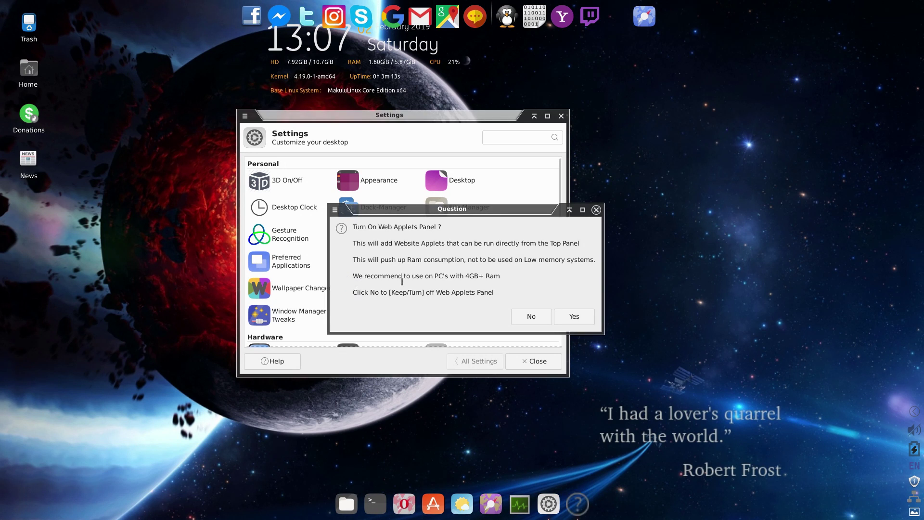
pyautogui.click(532, 318)
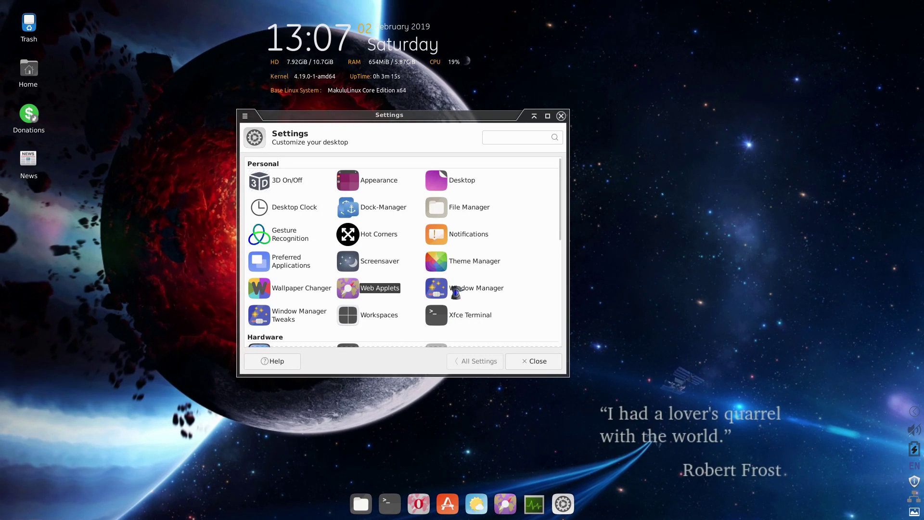
# Set the desktop background to the rainbow-coloured curved lines image with the Wallpaper Changer.
pyautogui.click(282, 291)
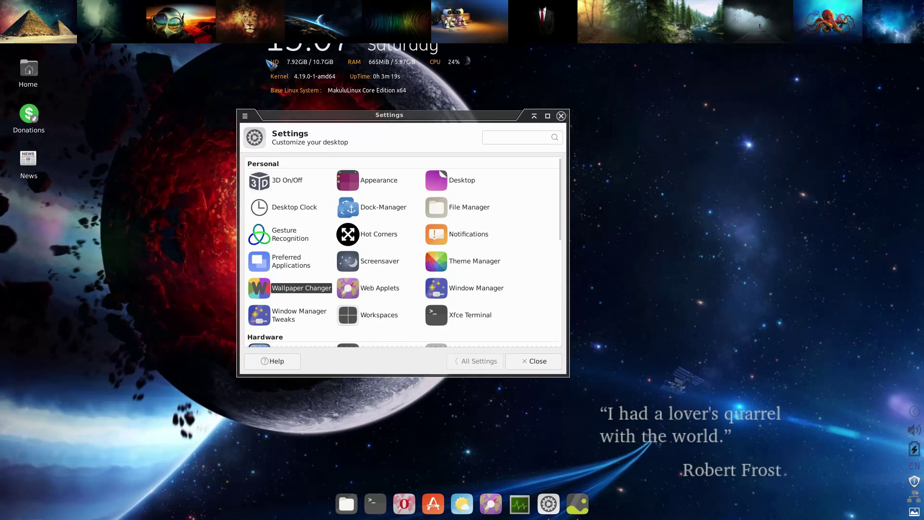
pyautogui.click(391, 22)
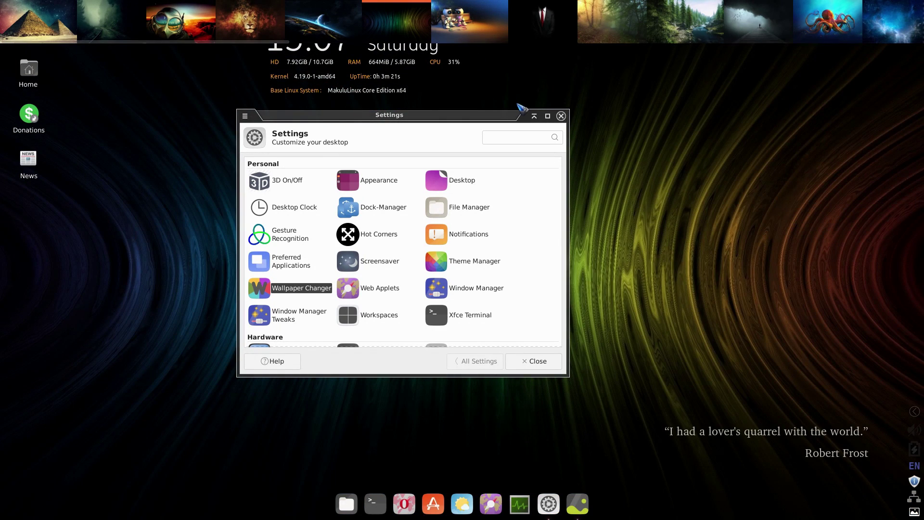
# Roll up the Settings window near the dock to clear the desktop, and browse further wallpapers in the Wallpaper Changer.
pyautogui.moveTo(493, 120); pyautogui.dragTo(225, 275)
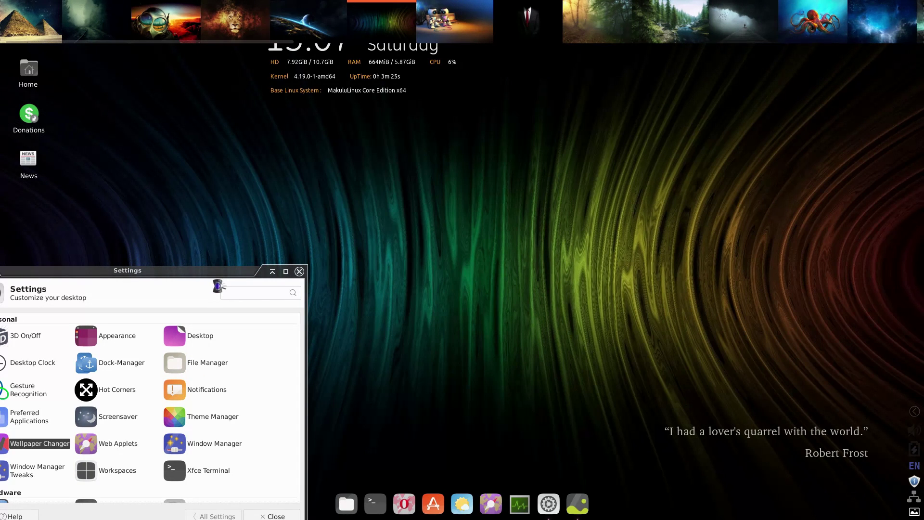
pyautogui.scroll(1, 208, 276)
pyautogui.moveTo(224, 276); pyautogui.dragTo(370, 474)
pyautogui.scroll(-3, 643, 27)
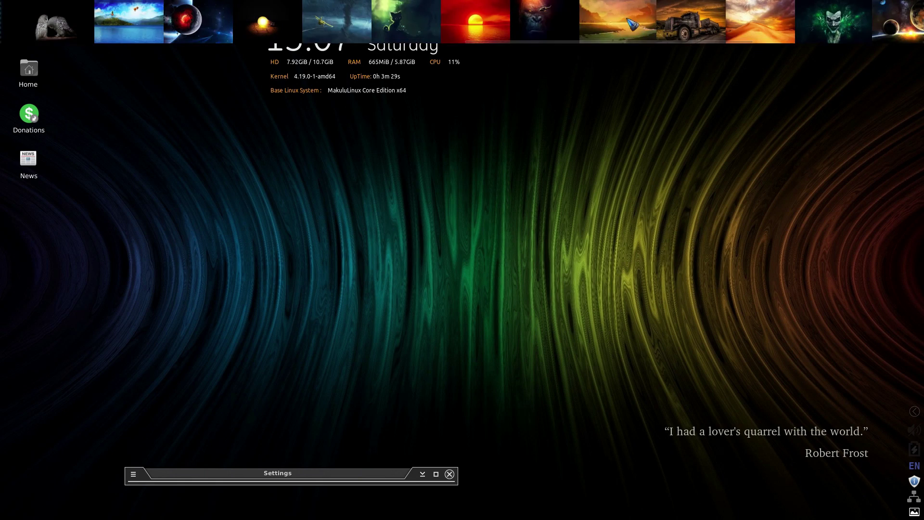
# Try several wallpapers in the Wallpaper Changer, ending with the misty forest path lined with birch trees as the desktop background.
pyautogui.click(484, 25)
pyautogui.click(483, 25)
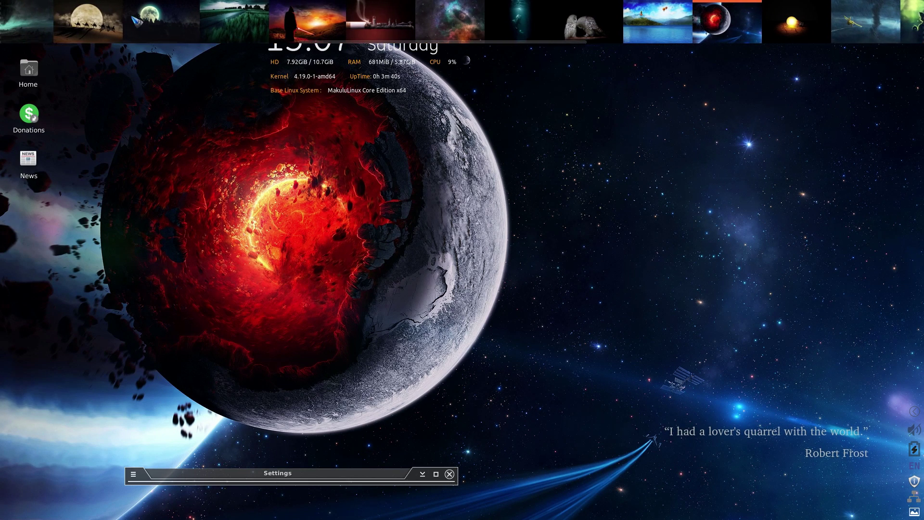
pyautogui.click(124, 19)
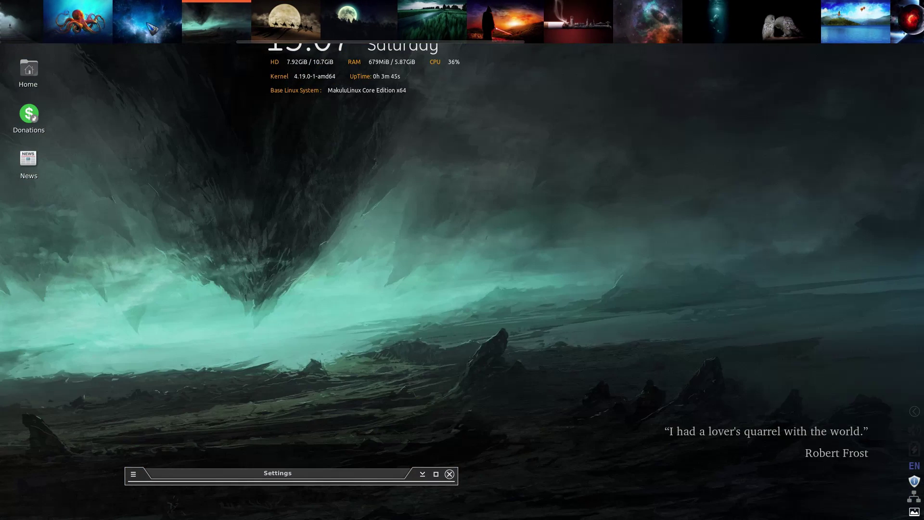
pyautogui.click(186, 30)
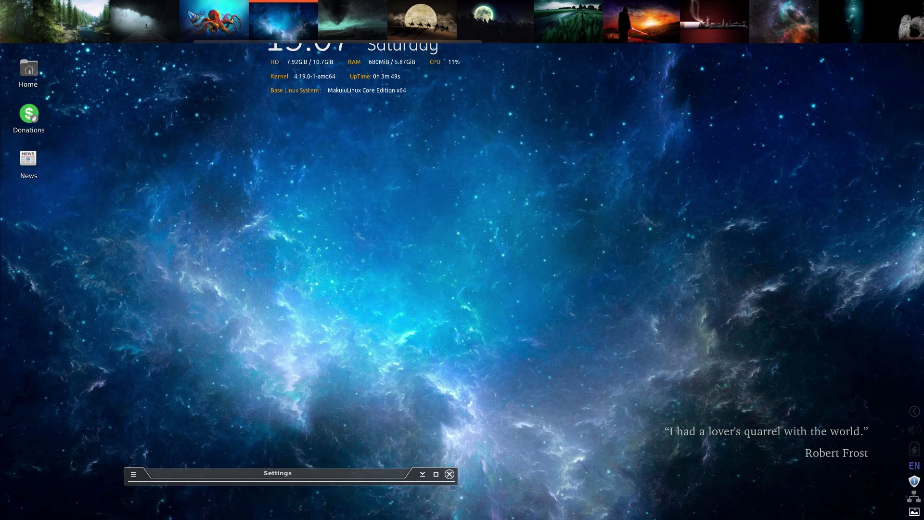
pyautogui.click(116, 40)
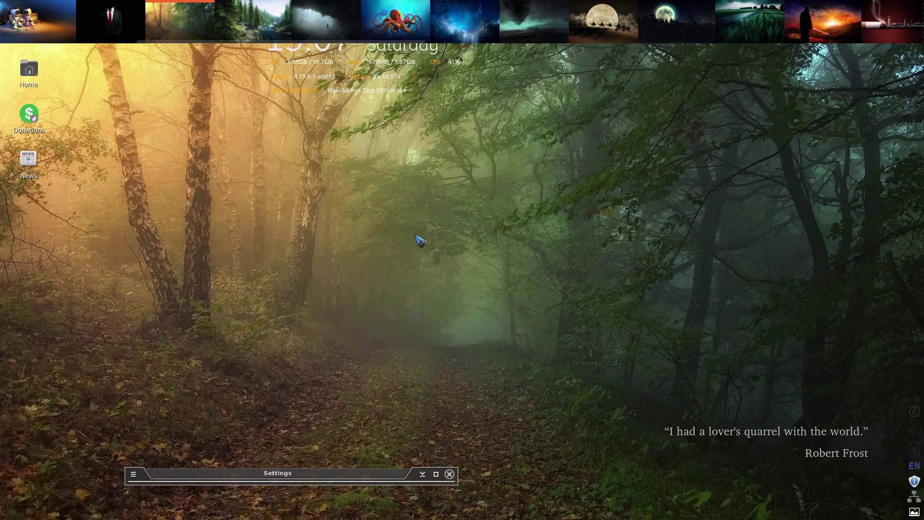
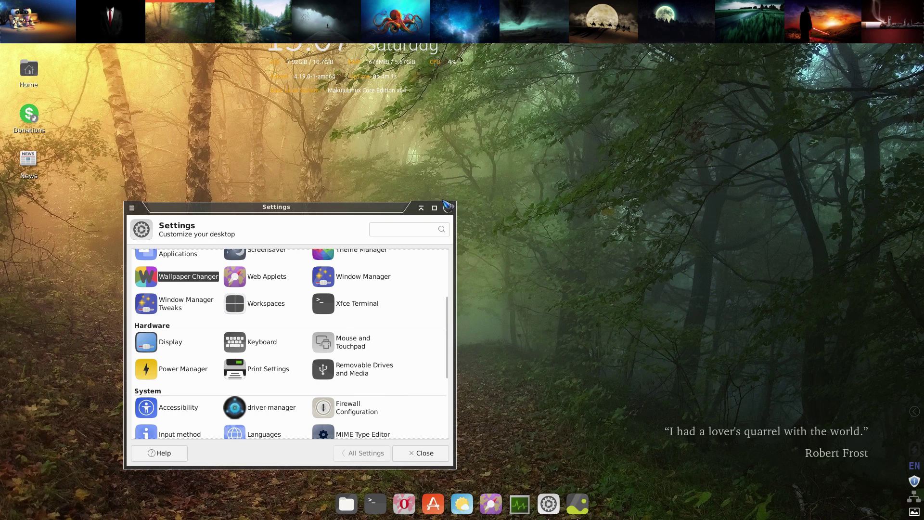
# Close the Settings window, dismiss the Wallpaper Changer strip from the desktop, and look over the desktop's context options.
pyautogui.click(447, 208)
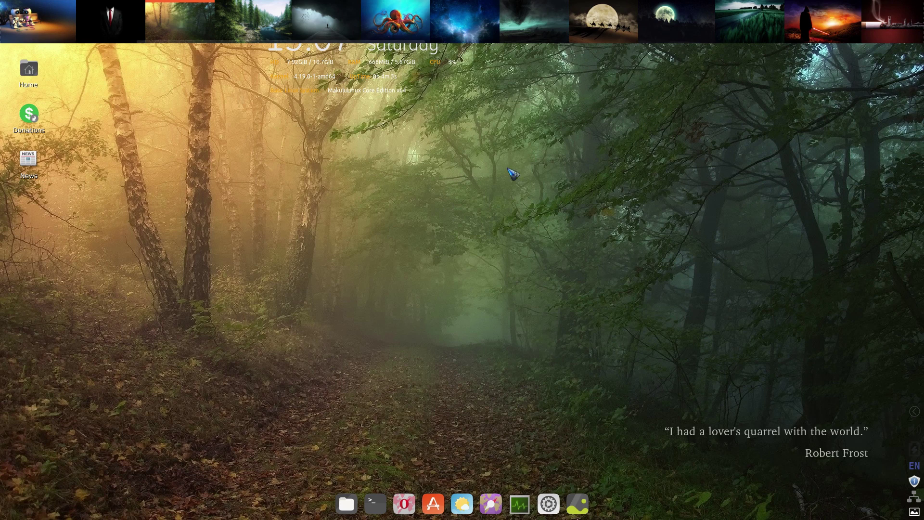
pyautogui.rightClick(472, 258)
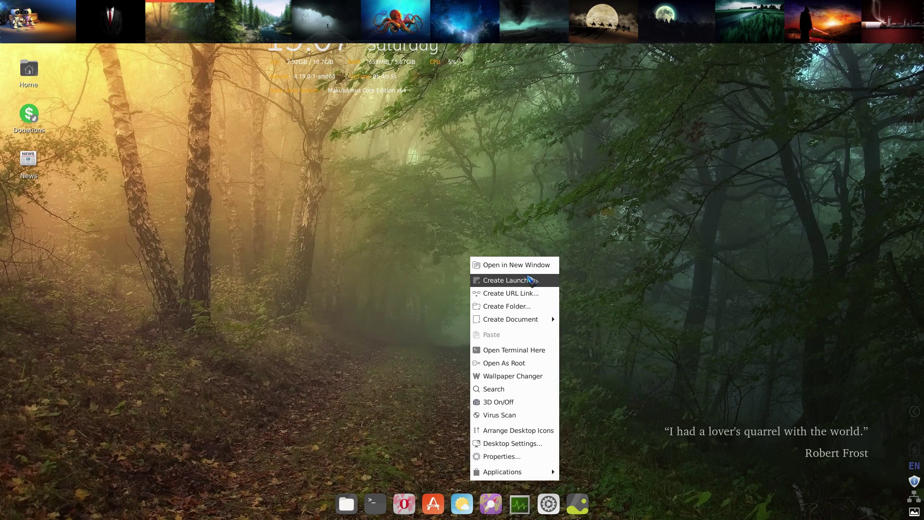
pyautogui.click(532, 376)
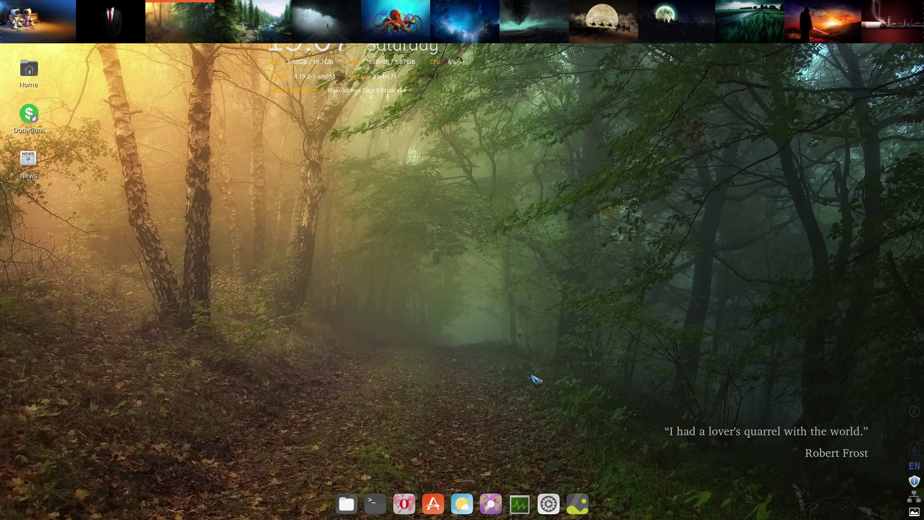
pyautogui.rightClick(549, 209)
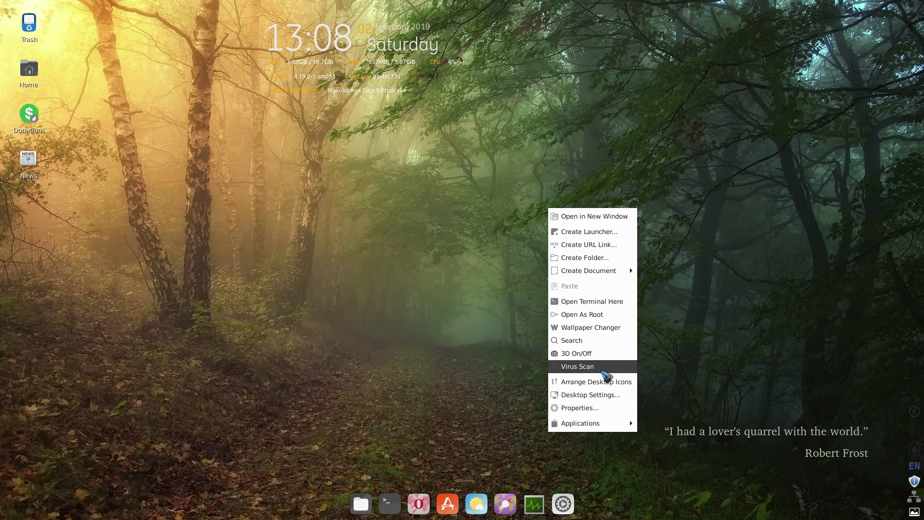
pyautogui.click(348, 259)
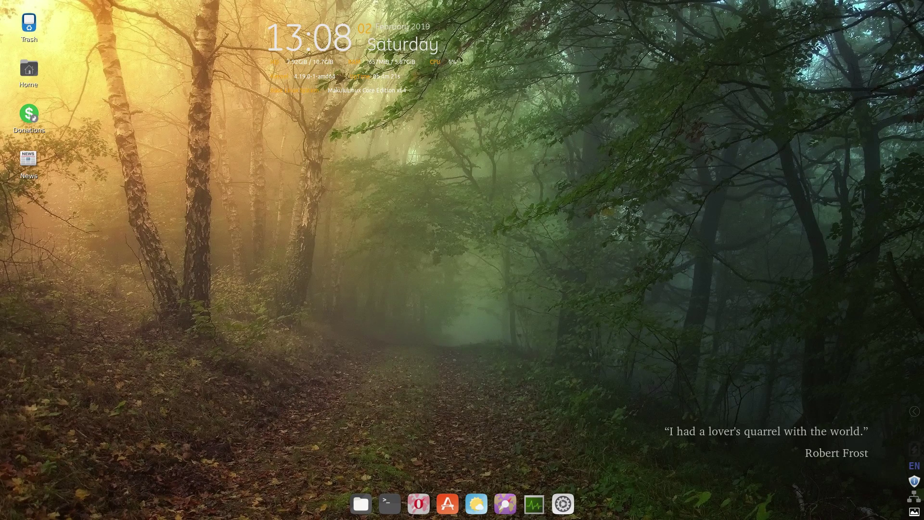
# Examine the application menu's Internet and Settings categories, opening it both in the screen corner and at the centre, and close it.
pyautogui.press('super')
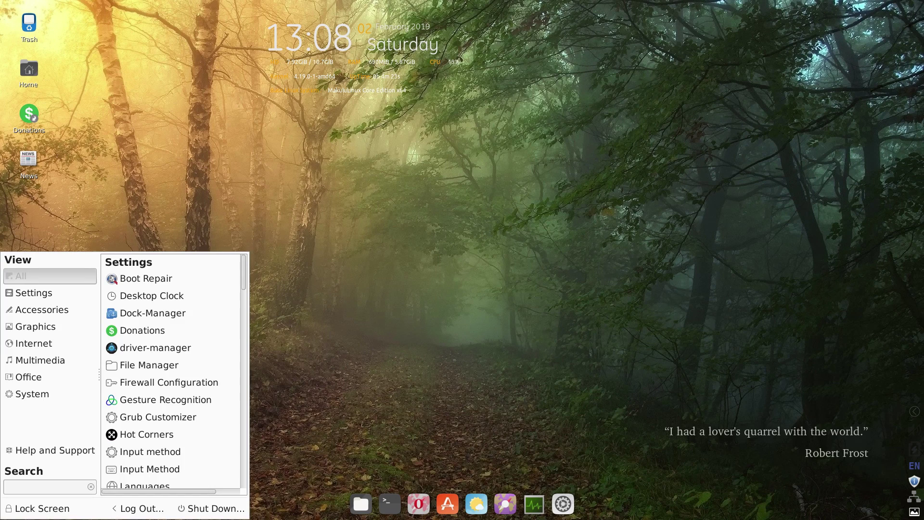
pyautogui.click(35, 326)
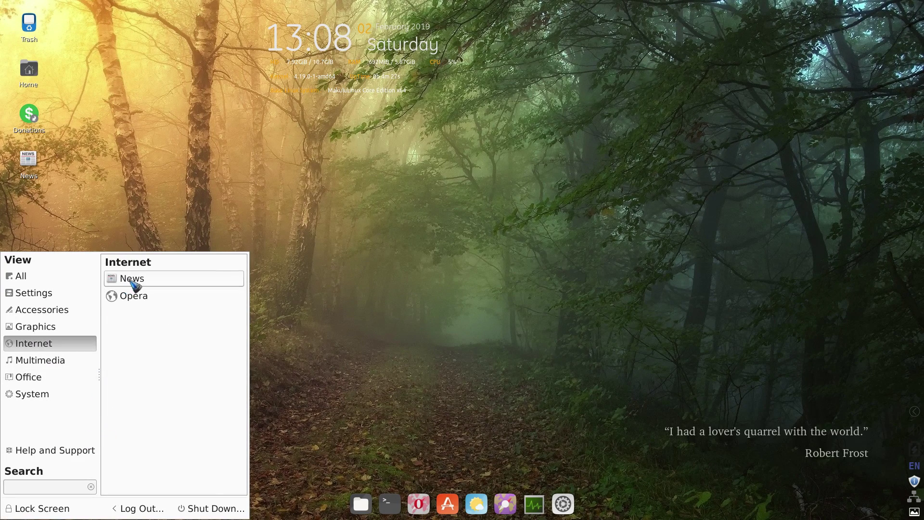
pyautogui.rightClick(479, 225)
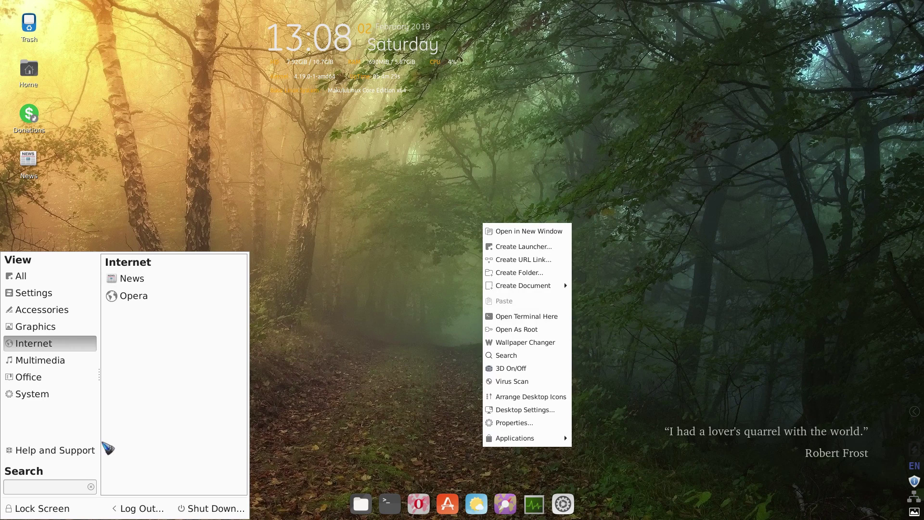
pyautogui.press('Escape')
pyautogui.press('super')
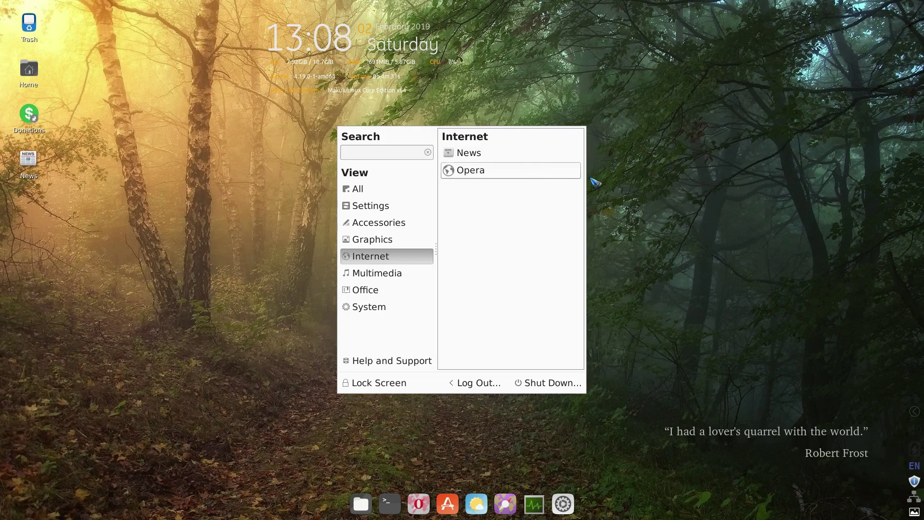
pyautogui.click(695, 180)
pyautogui.press('super')
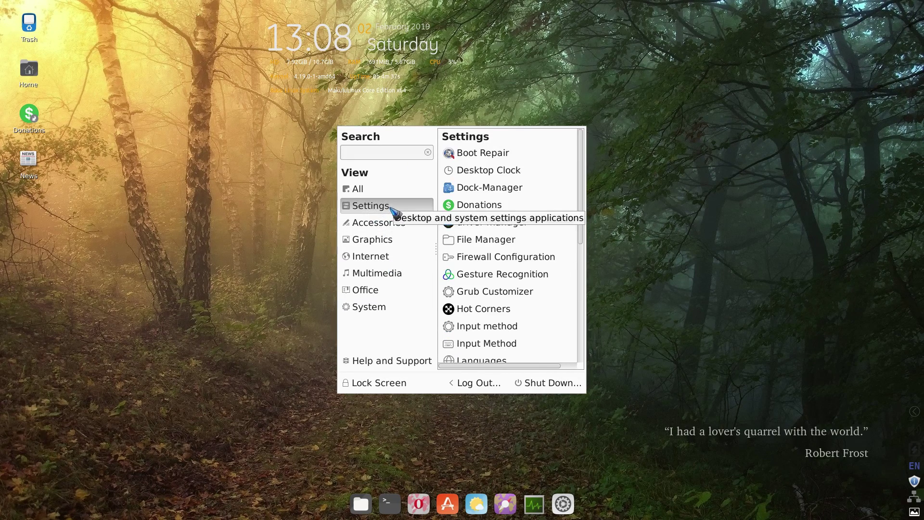
pyautogui.press('super')
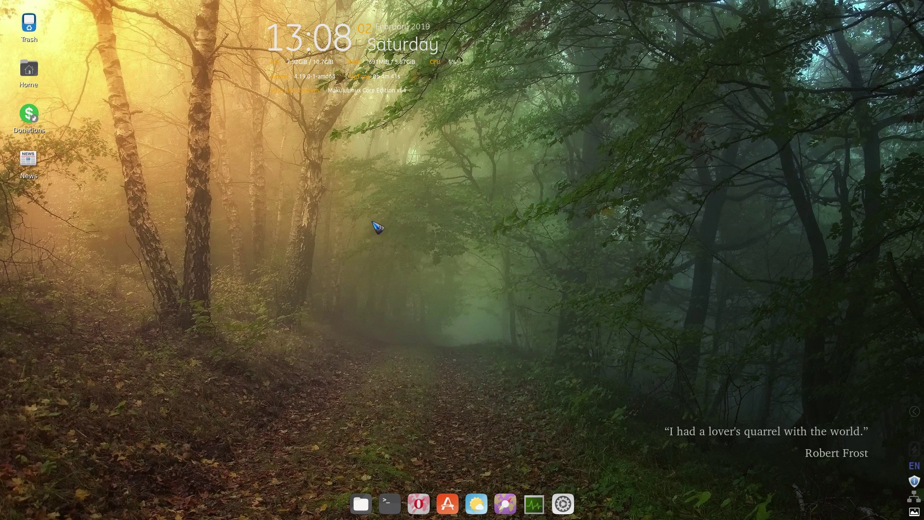
# Bring up the circular application launcher and examine its Settings category, returning to the main ring.
pyautogui.moveTo(3, 3)
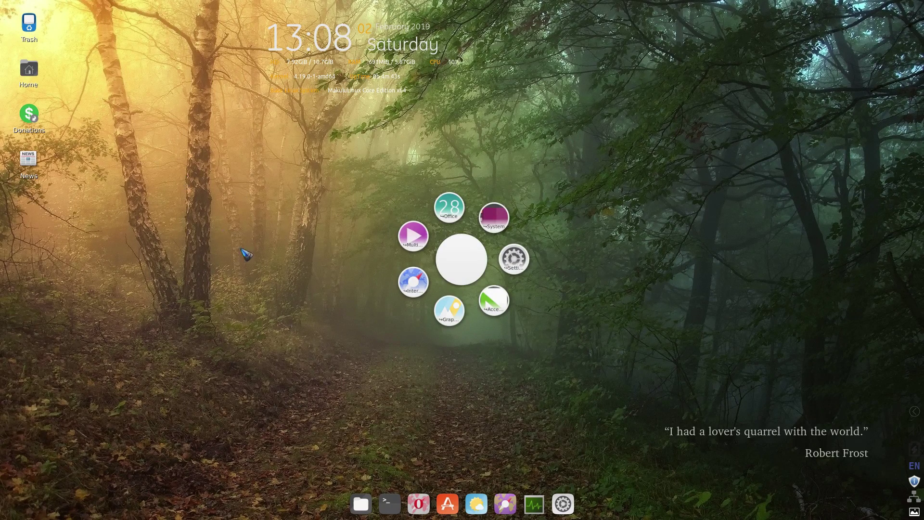
pyautogui.click(466, 257)
pyautogui.moveTo(2, 2)
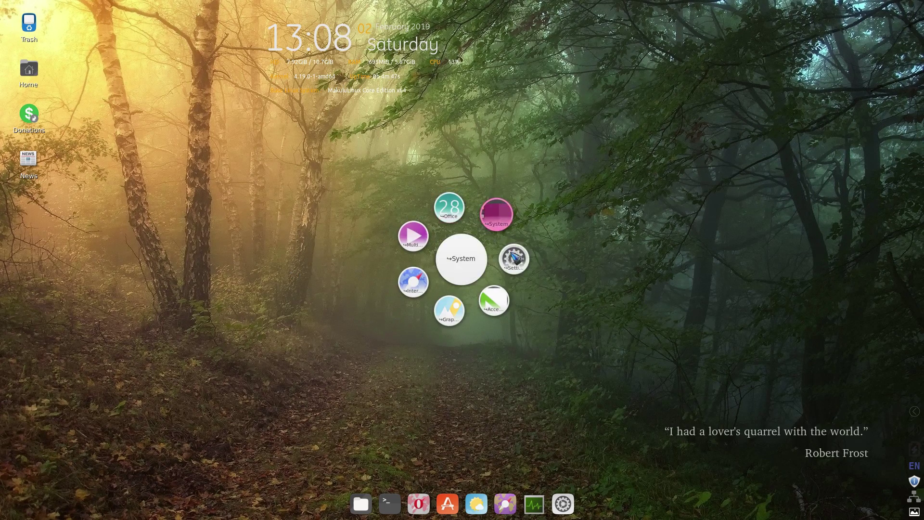
pyautogui.click(520, 260)
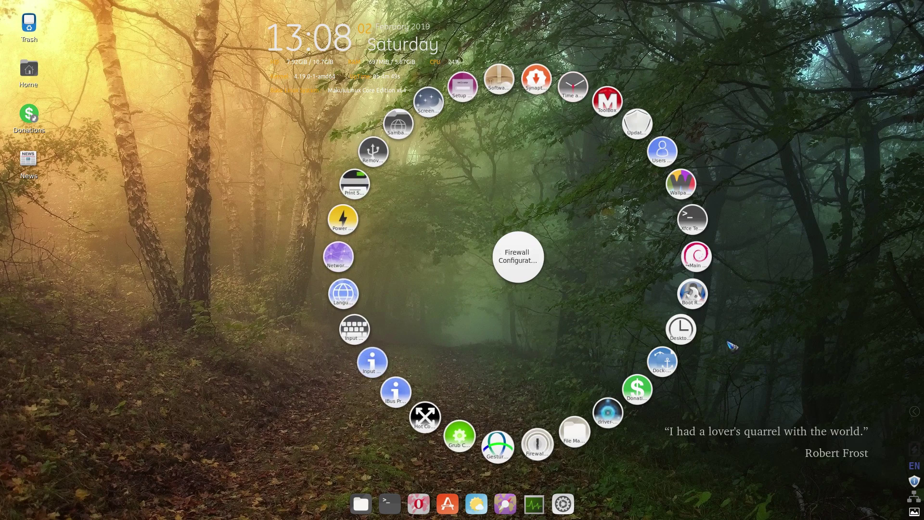
pyautogui.click(540, 269)
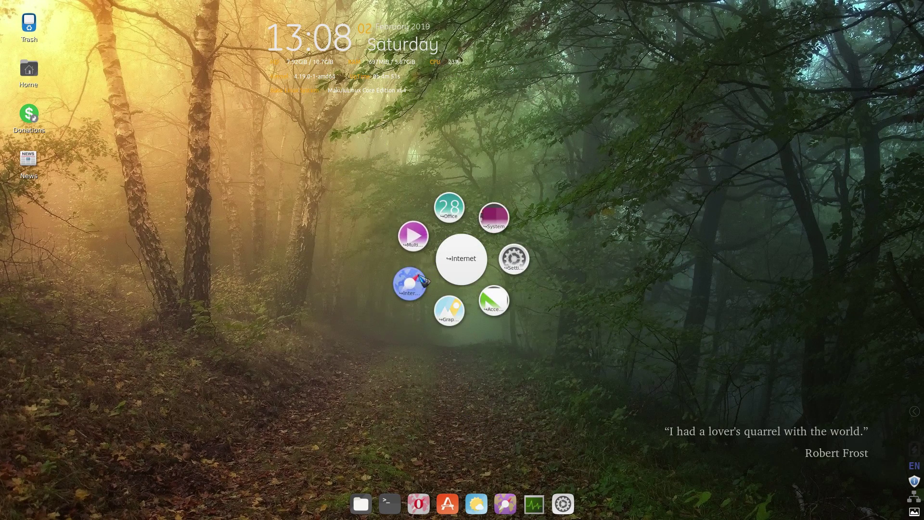
pyautogui.click(547, 282)
# Examine the Internet, Office and Settings categories of the circular launcher, then dismiss, reopen and close it.
pyautogui.click(415, 270)
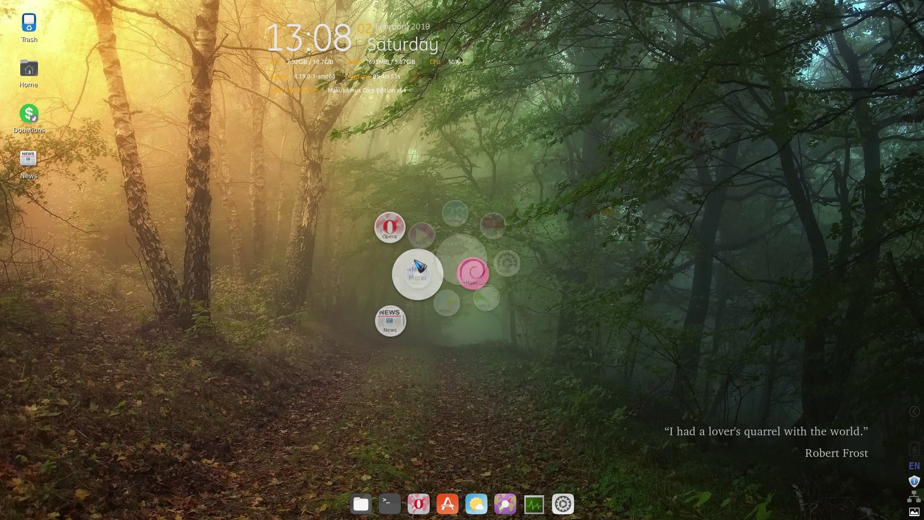
pyautogui.click(446, 215)
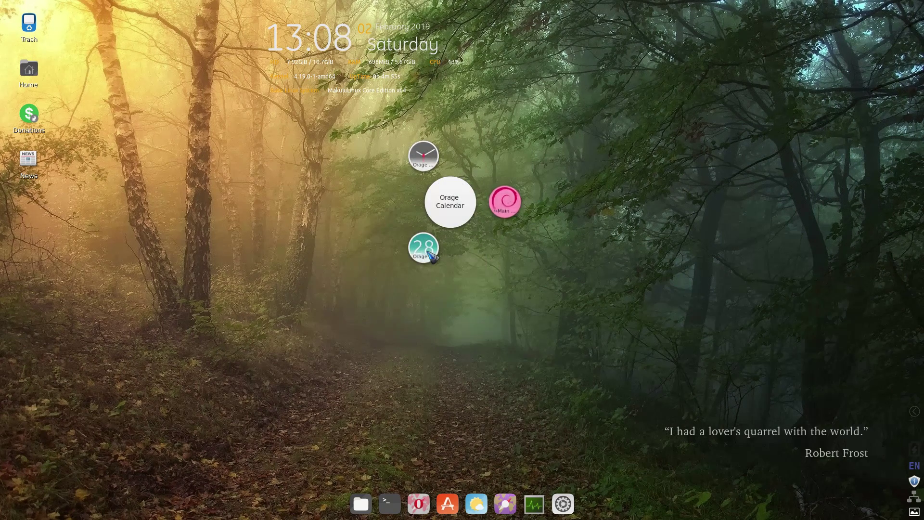
pyautogui.click(466, 203)
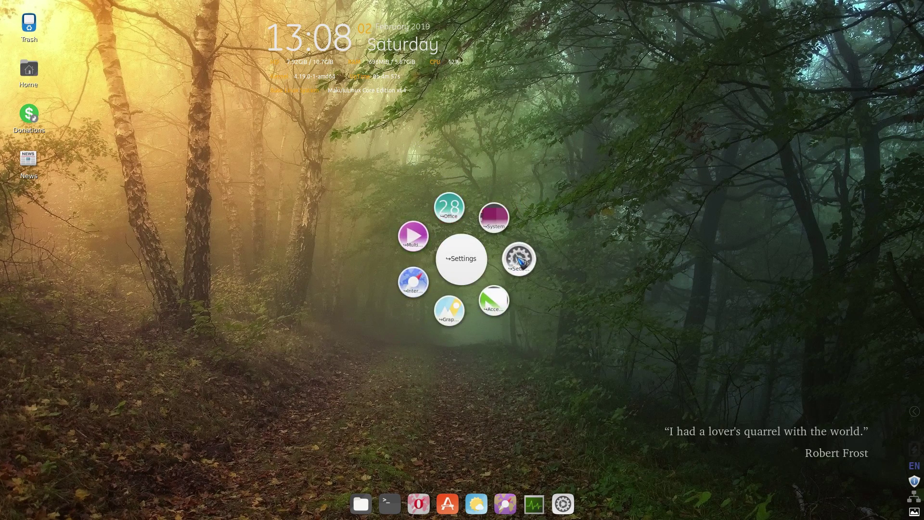
pyautogui.click(506, 256)
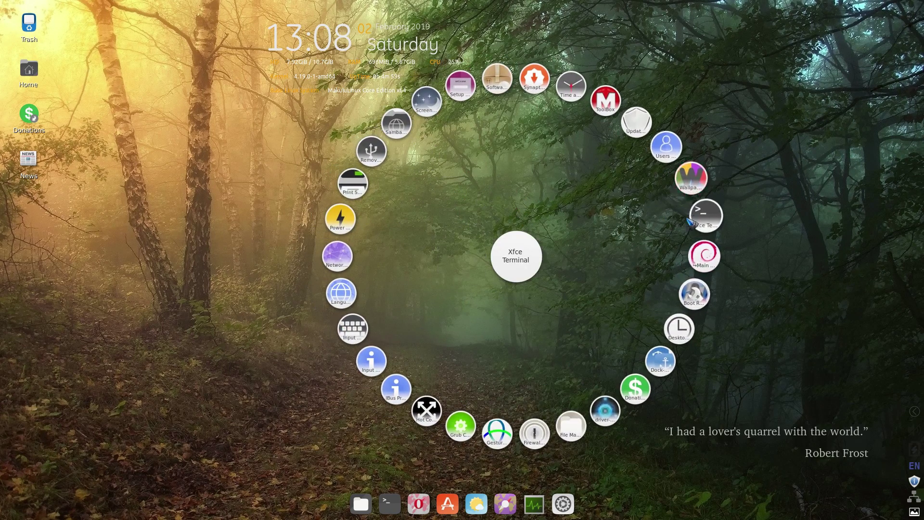
pyautogui.click(636, 272)
pyautogui.click(609, 104)
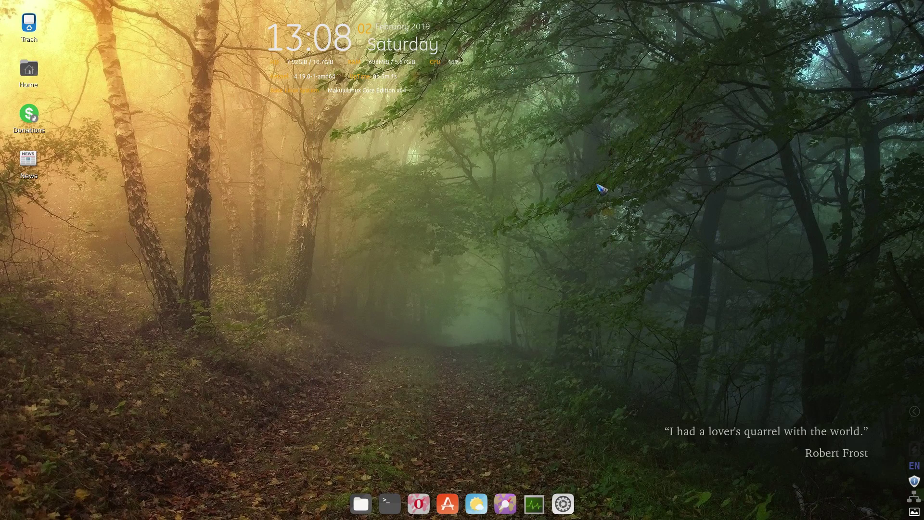
pyautogui.hotkey('ctrl', 'alt', 'space')
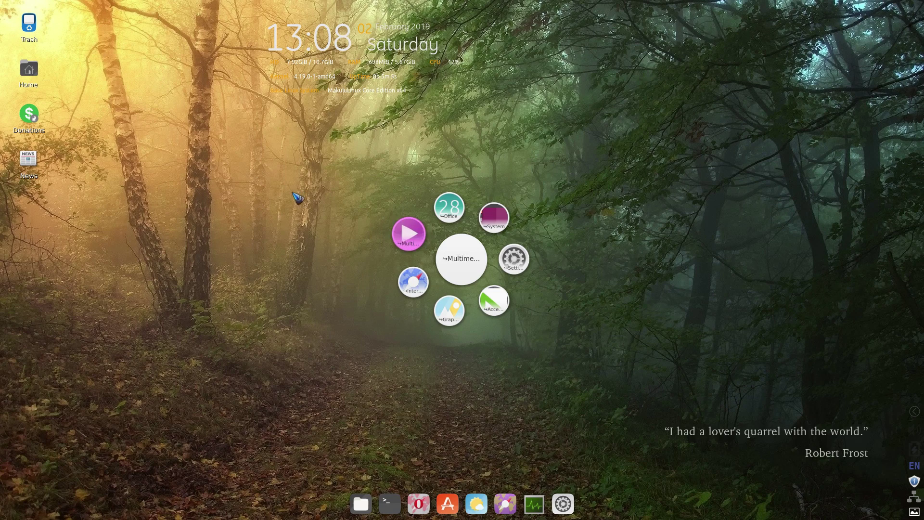
pyautogui.click(471, 278)
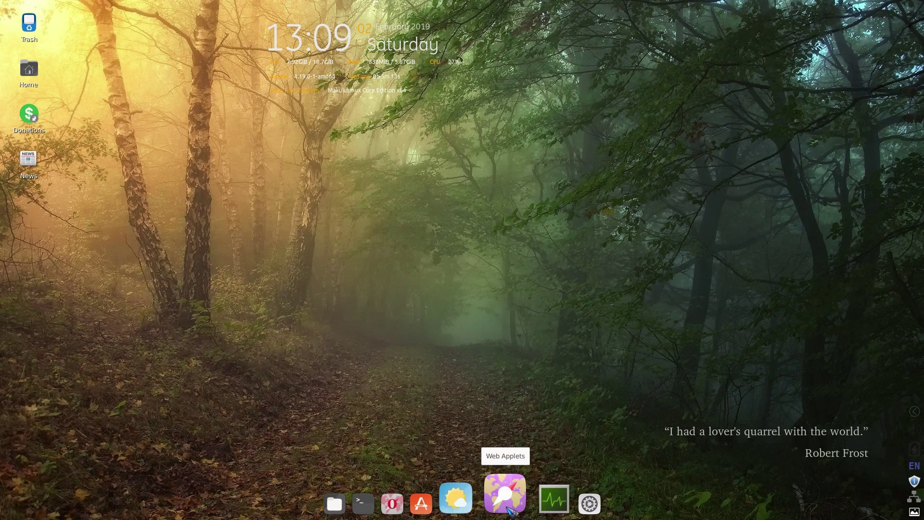
# Reopen the Settings window and view the Window Manager Tweaks and Window Manager settings, returning to the overview.
pyautogui.click(573, 469)
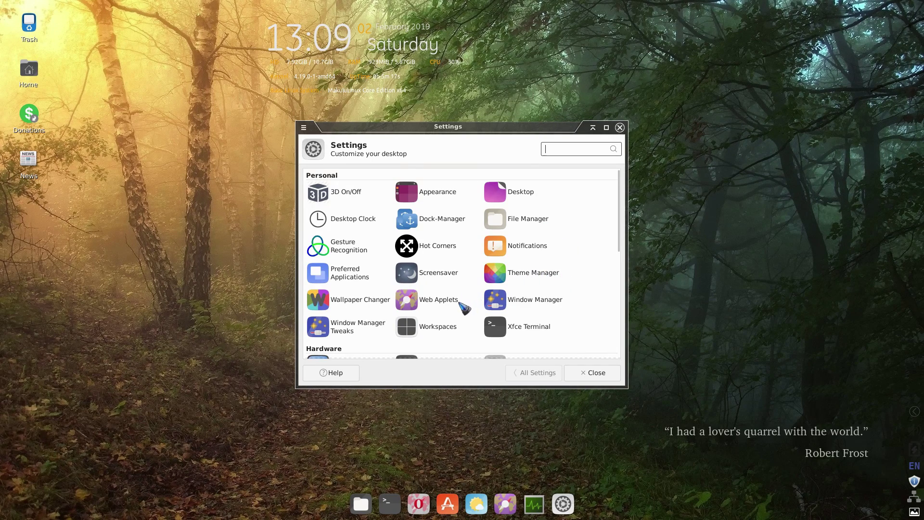
pyautogui.scroll(-4, 465, 308)
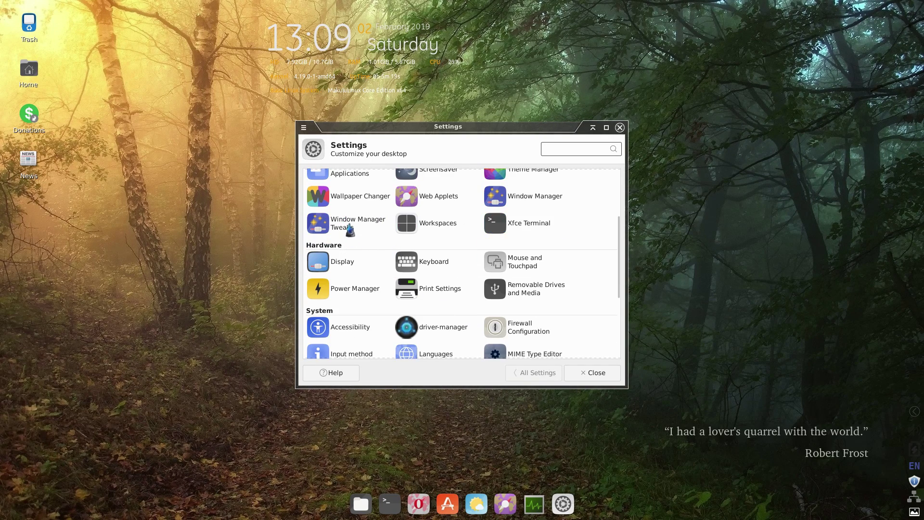
pyautogui.scroll(4, 342, 225)
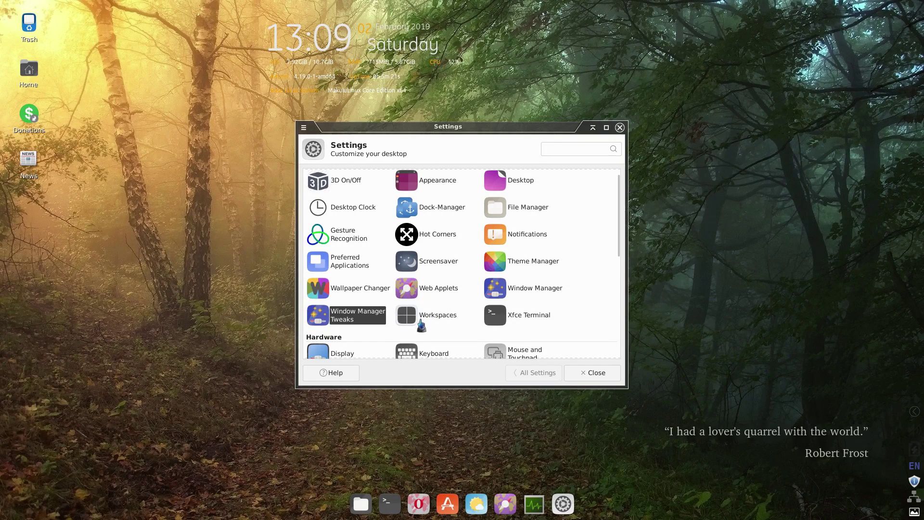
pyautogui.click(501, 291)
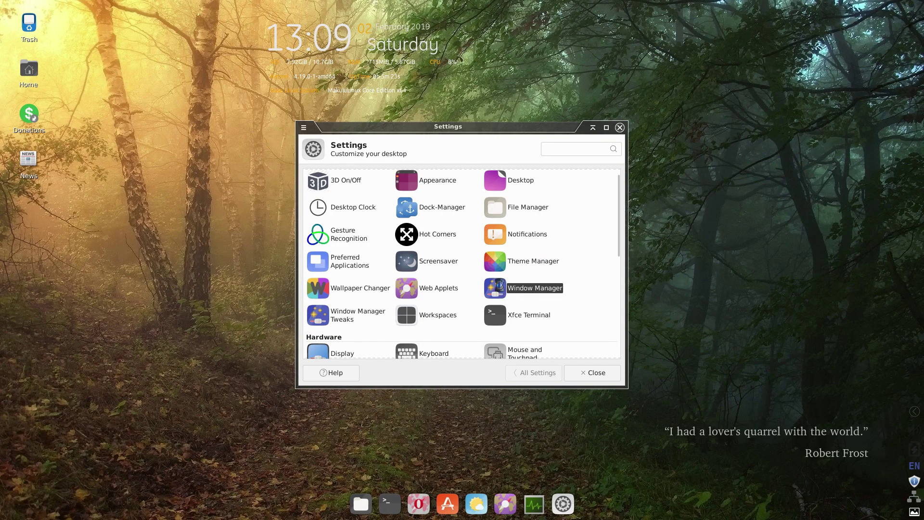
pyautogui.click(515, 376)
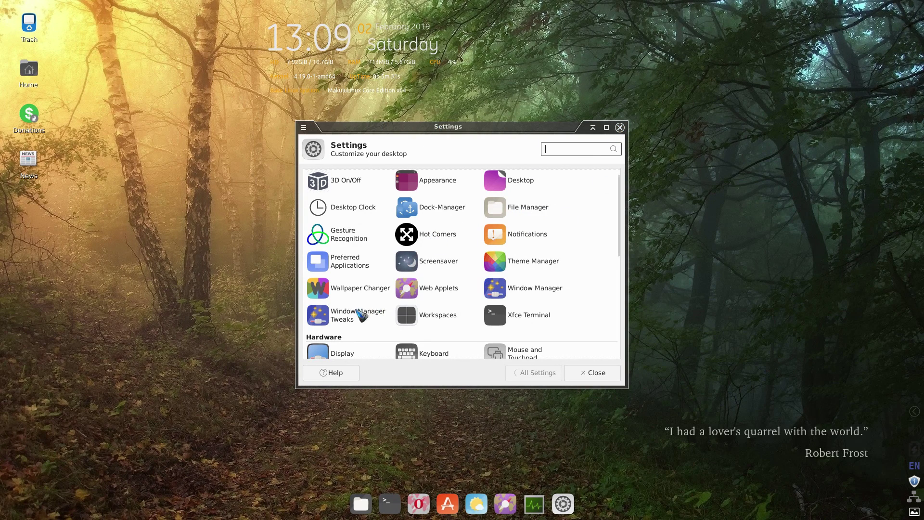
# Look through the Hardware and System categories of the settings overview and open the Settings Editor.
pyautogui.scroll(-2, 402, 308)
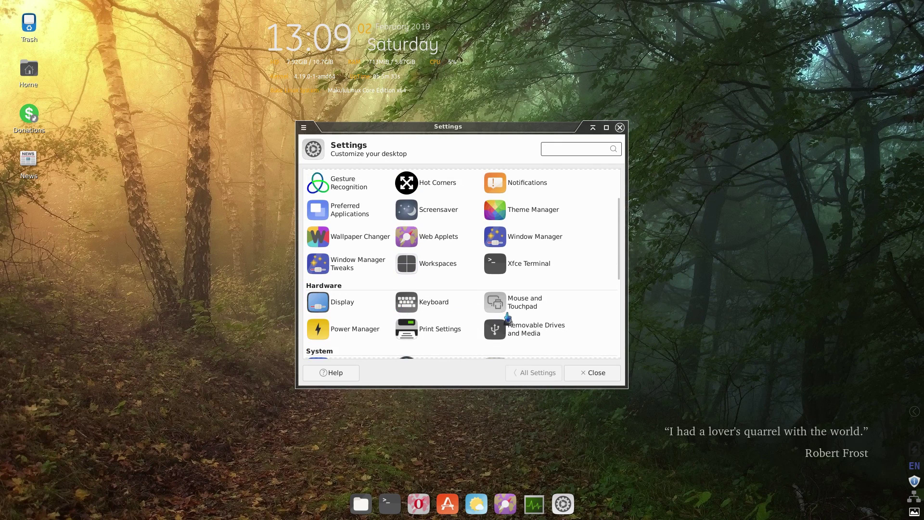
pyautogui.scroll(-6, 507, 317)
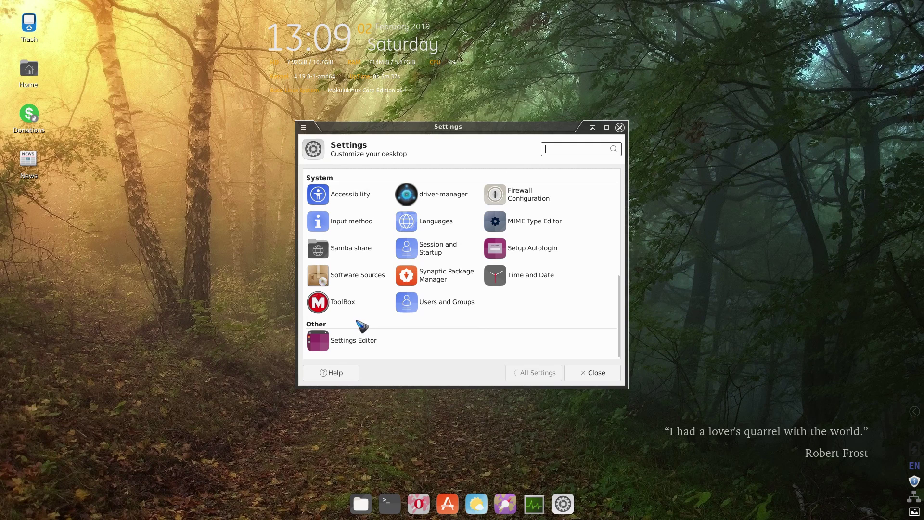
pyautogui.click(320, 341)
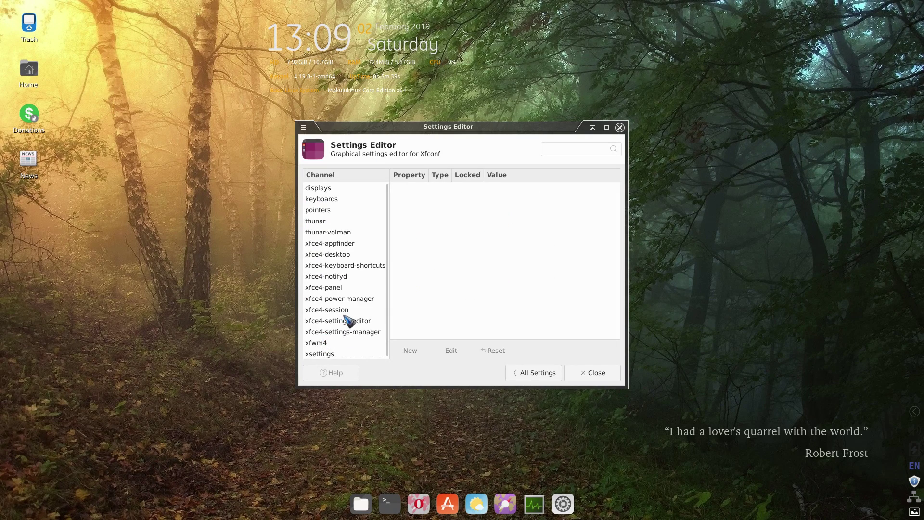
# Close the Settings Editor and shut down the MakuluLinux virtual machine through the desktop's Log Out option.
pyautogui.click(619, 127)
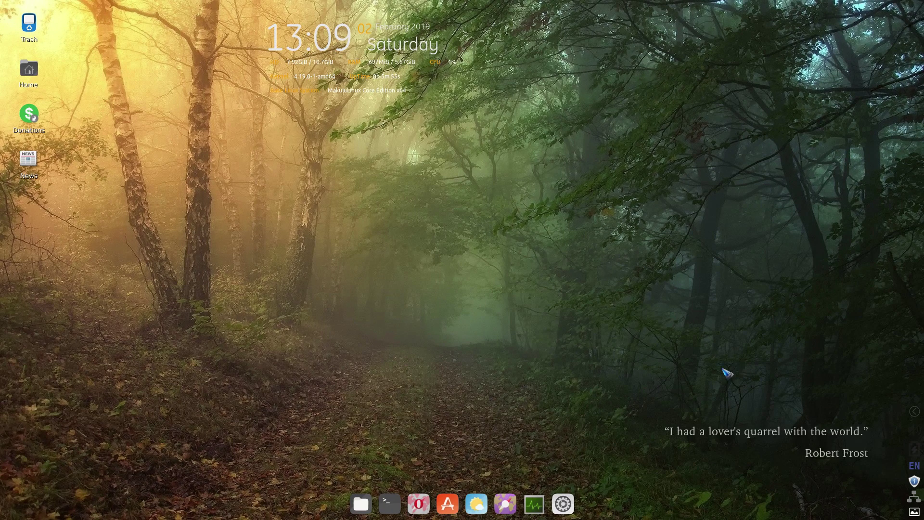
pyautogui.rightClick(595, 354)
pyautogui.moveTo(611, 343)
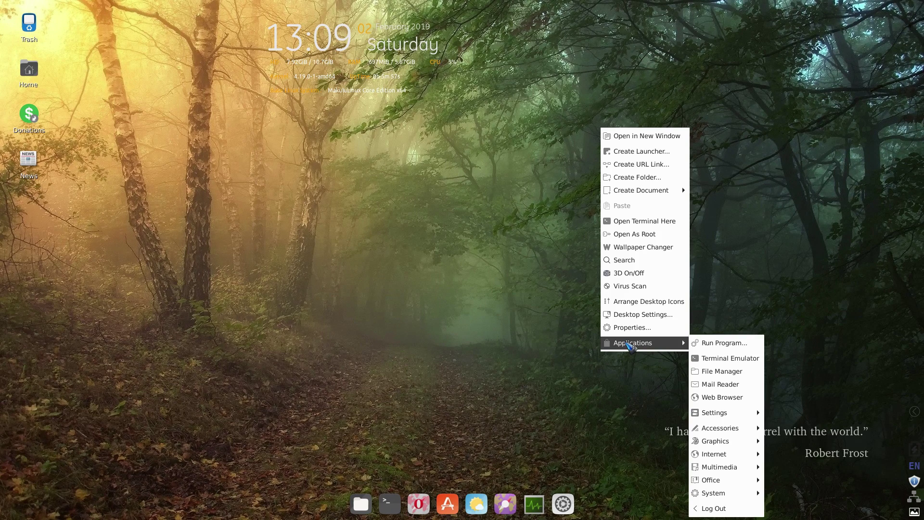
pyautogui.click(711, 510)
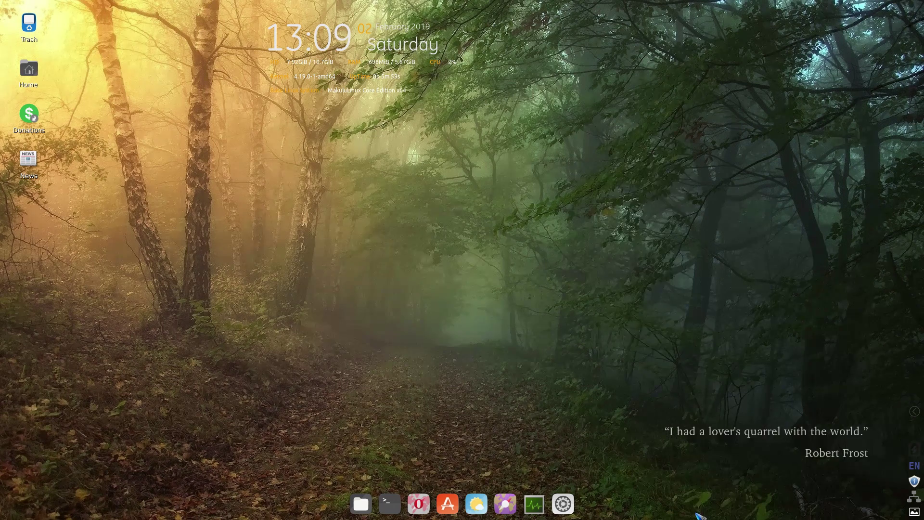
pyautogui.press('Return')
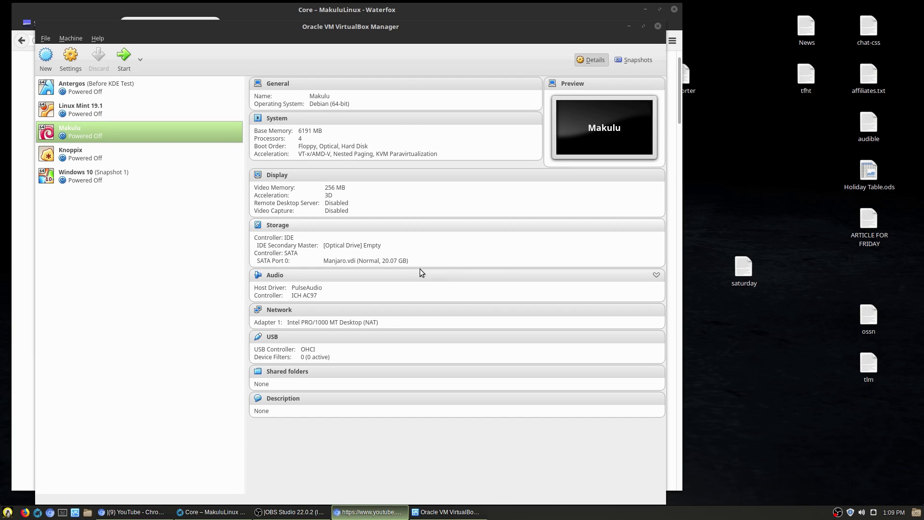
# In VirtualBox Manager, load MakuluLinux-Core-x64-Build-2019.01.25.iso into the Makulu machine's optical drive and boot it into the live session.
pyautogui.click(373, 245)
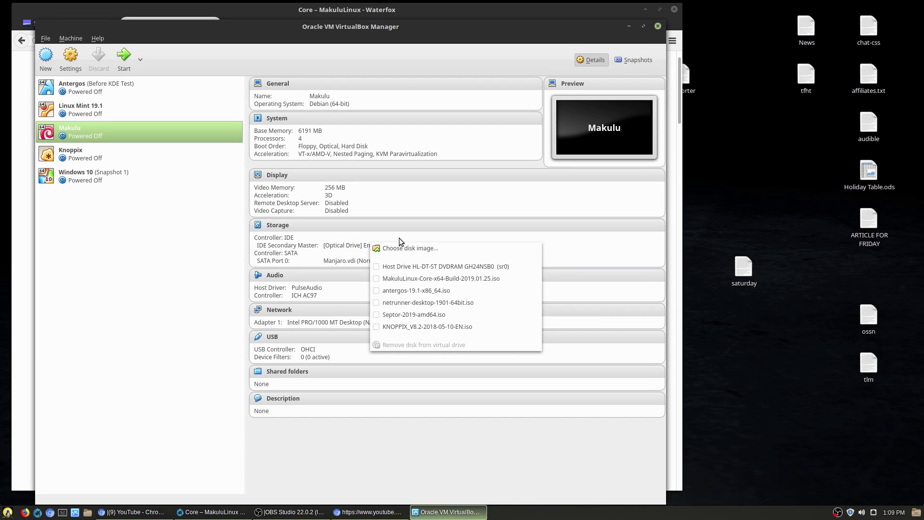
pyautogui.click(455, 278)
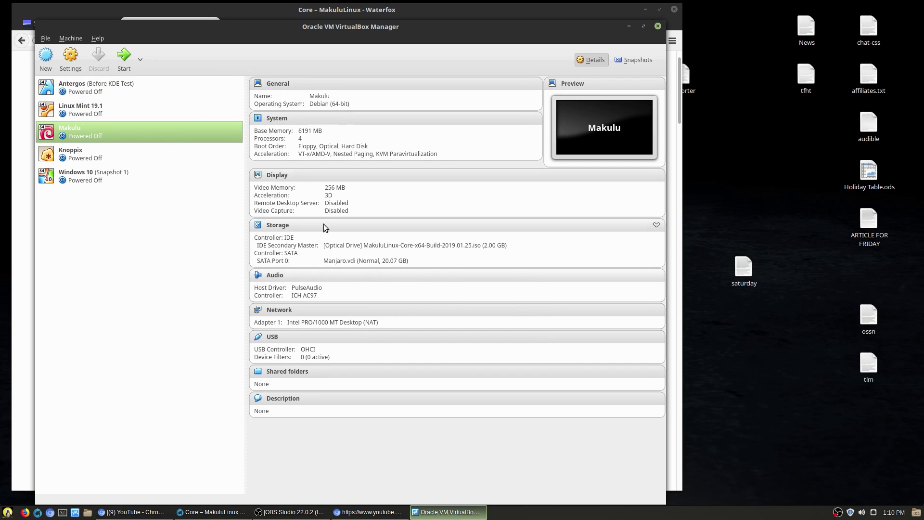
pyautogui.click(124, 56)
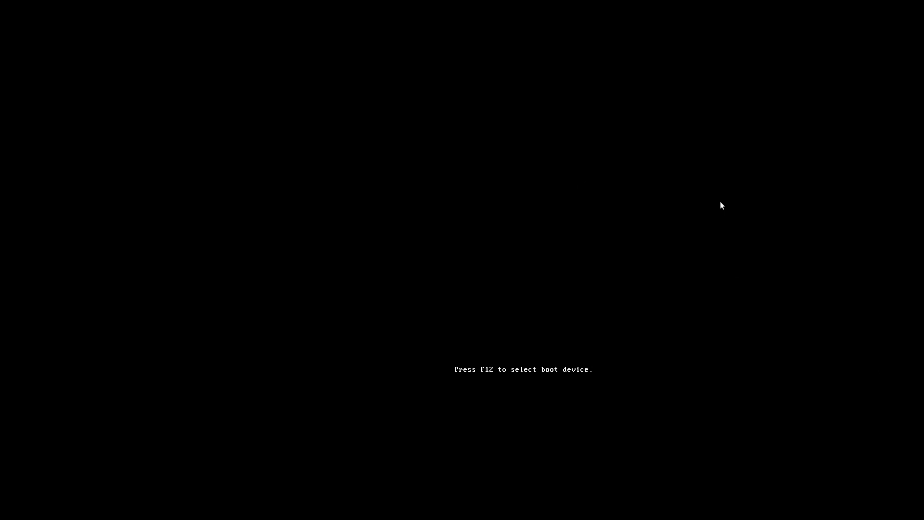
pyautogui.press('Return')
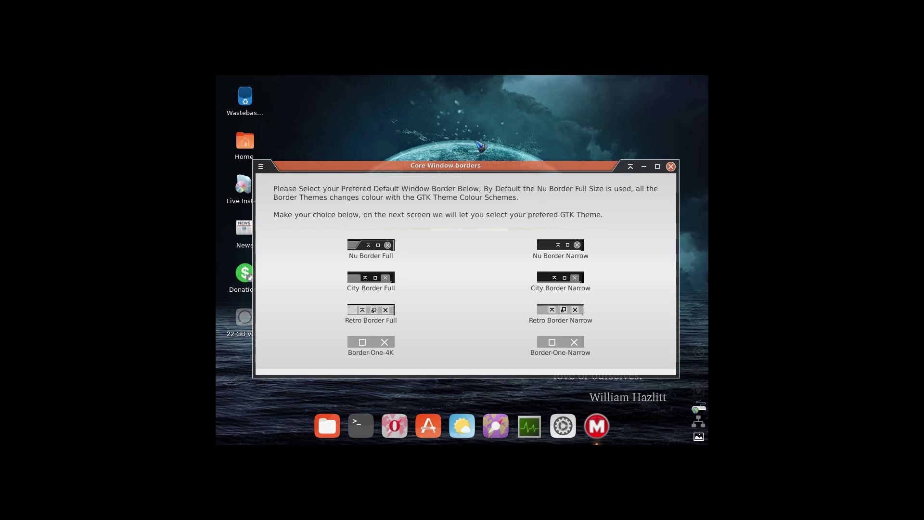
# Try out the City, Nu, Retro and Border-One window border styles in their full-size and narrow variants.
pyautogui.click(373, 278)
pyautogui.click(562, 245)
pyautogui.click(560, 278)
pyautogui.click(562, 310)
pyautogui.click(388, 312)
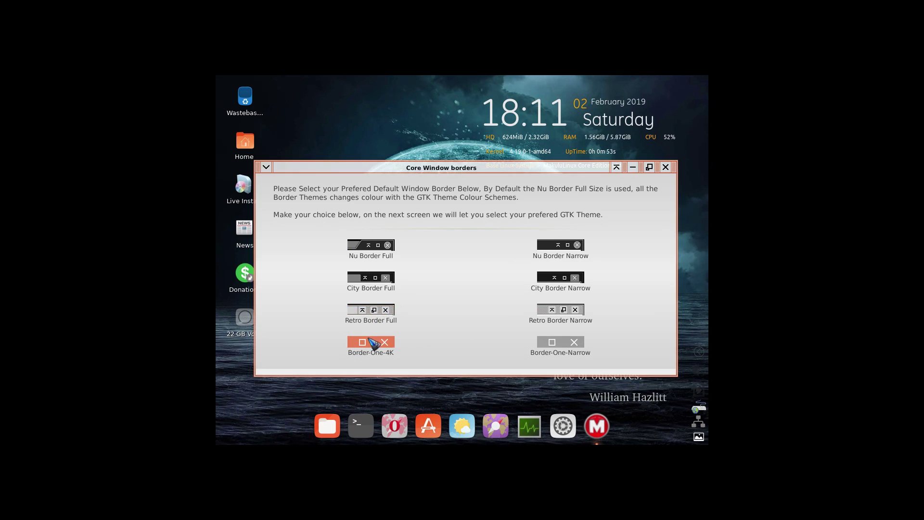
pyautogui.click(380, 343)
pyautogui.click(561, 343)
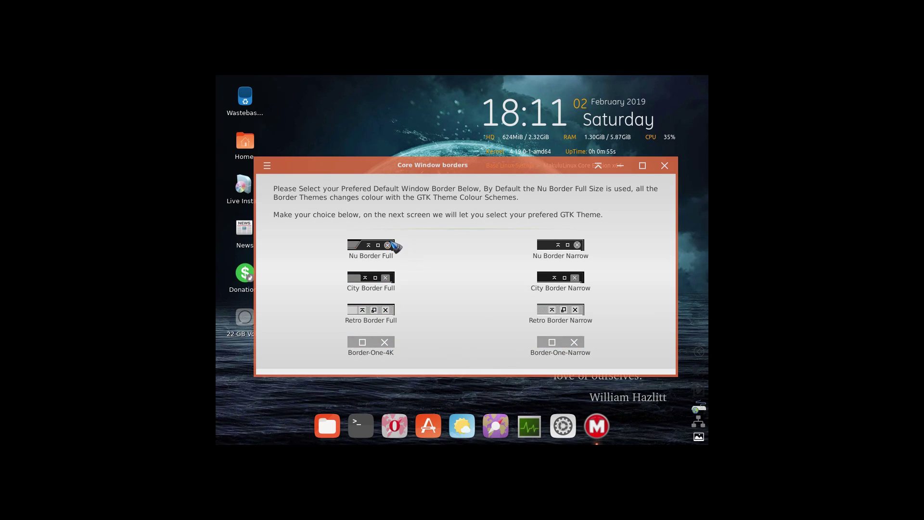
# Try the Nu Border Full style, apply City Border Full and finish the window border selection.
pyautogui.click(351, 245)
pyautogui.click(383, 277)
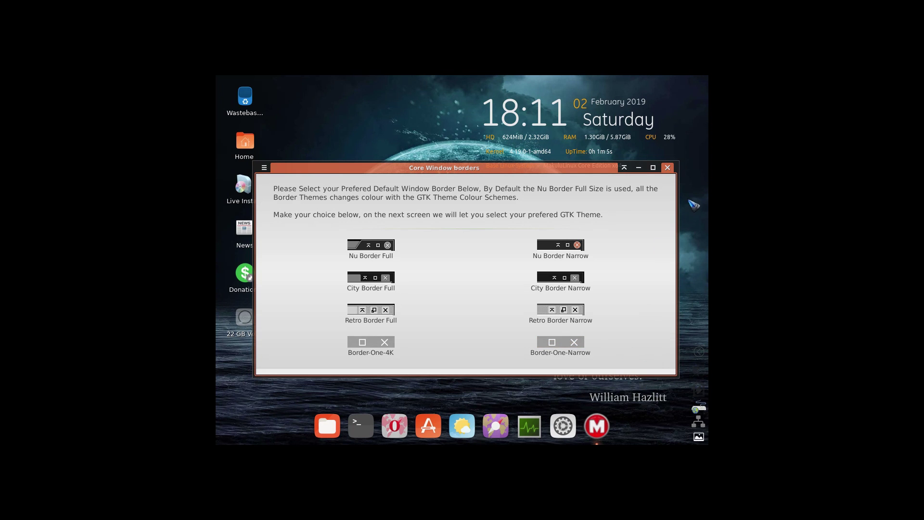
pyautogui.click(667, 167)
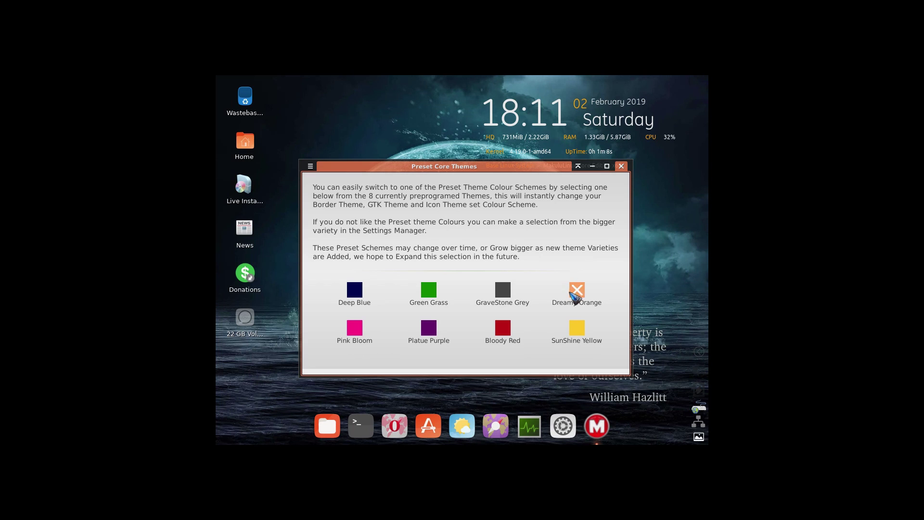
# Try several preset theme colours, including GraveStone Grey, apply Bloody Red and close the theme chooser.
pyautogui.click(507, 331)
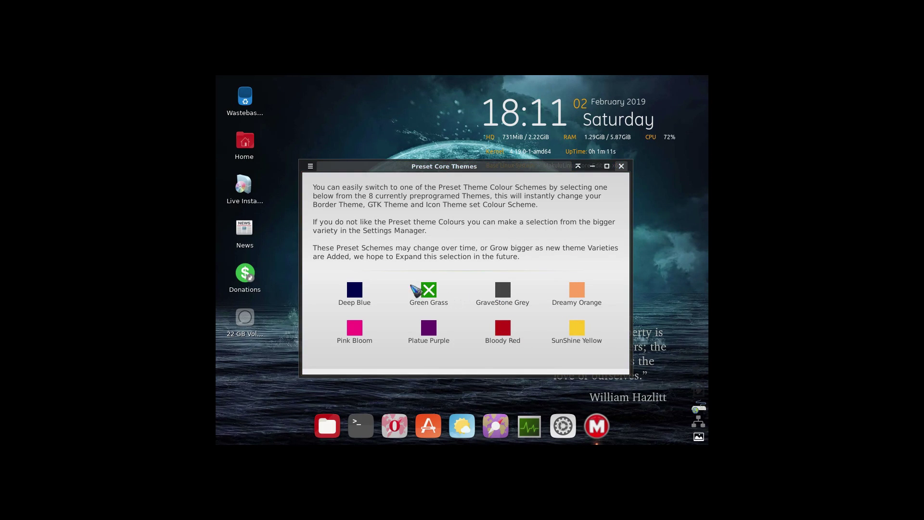
pyautogui.click(360, 295)
pyautogui.click(438, 336)
pyautogui.click(504, 291)
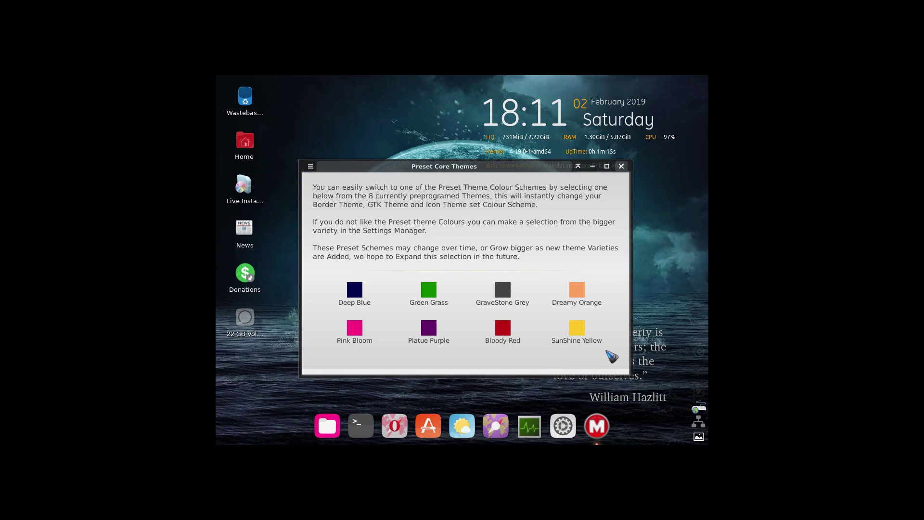
pyautogui.click(571, 359)
pyautogui.click(511, 327)
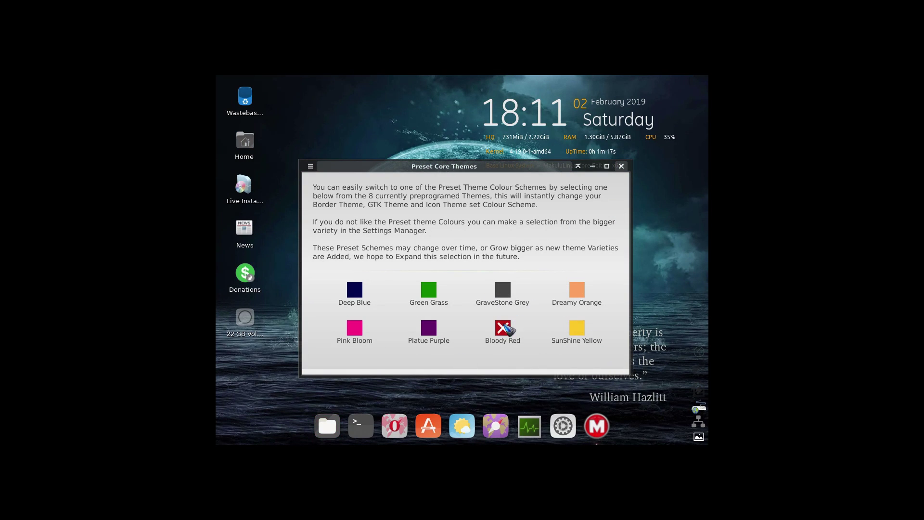
pyautogui.click(621, 166)
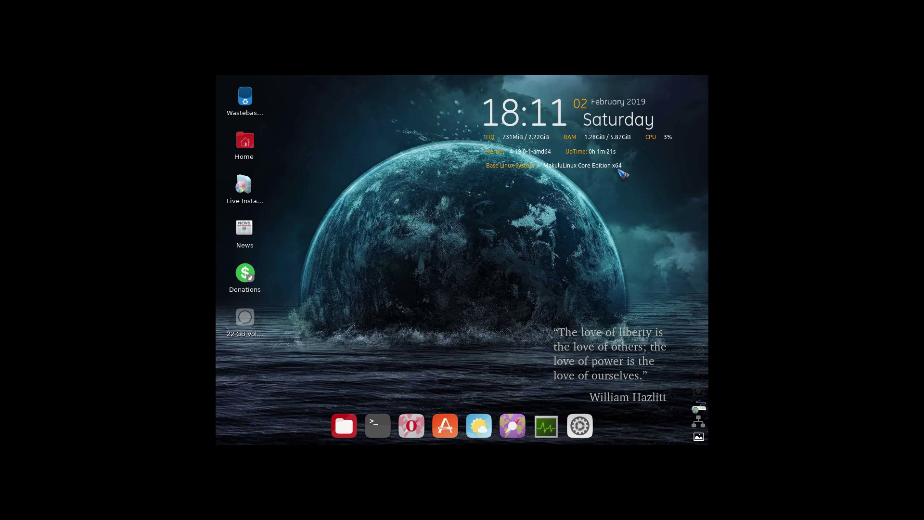
# Set the screen resolution with the terminal command xrandr -s 1920x1080 and close the terminal.
pyautogui.click(375, 419)
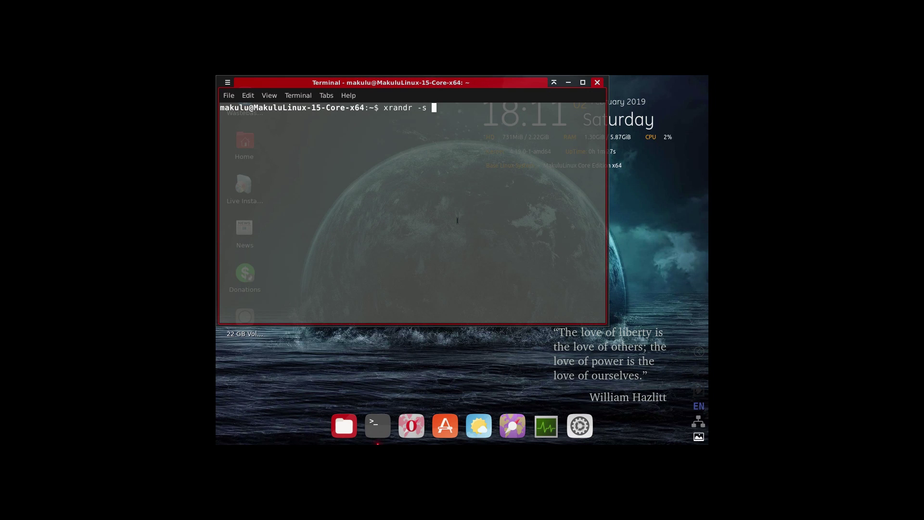
pyautogui.write('x1080')
pyautogui.press('Return')
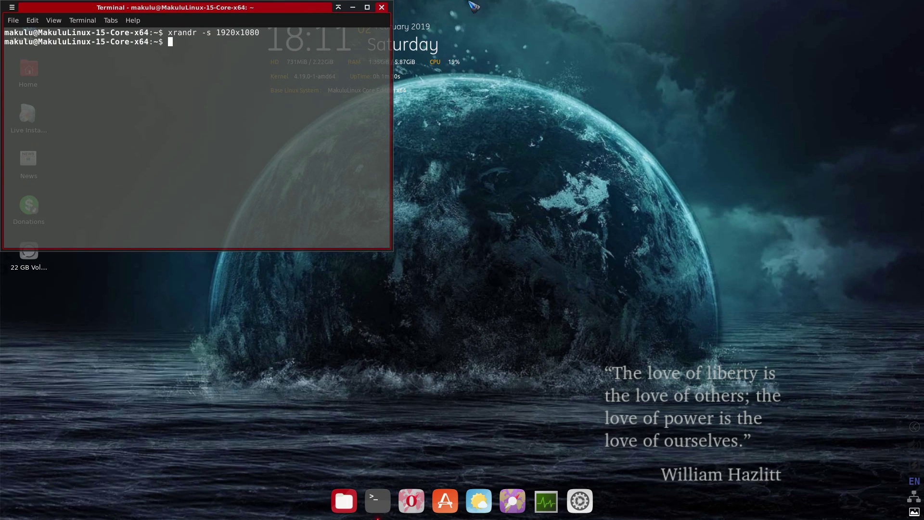
pyautogui.click(381, 7)
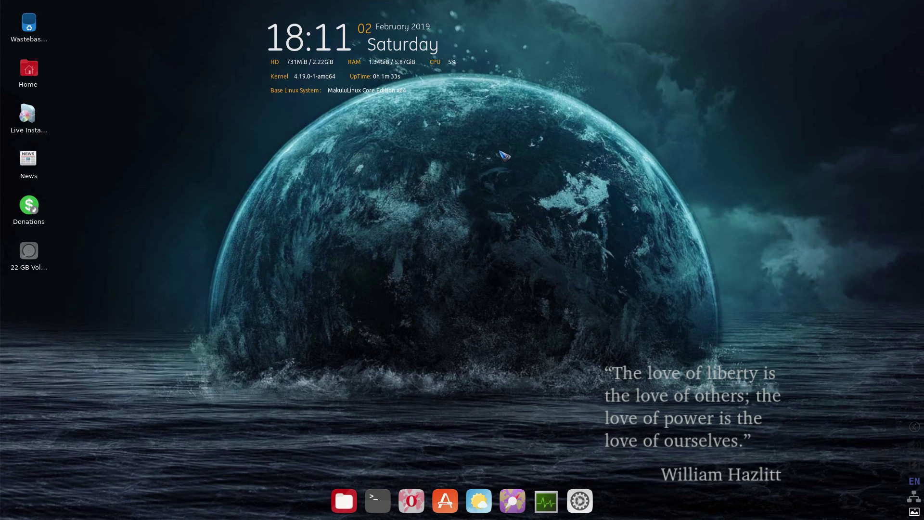
# Launch the Live Installer and go through its environment options from Movie / Media Streaming to Gaming Box.
pyautogui.click(27, 115)
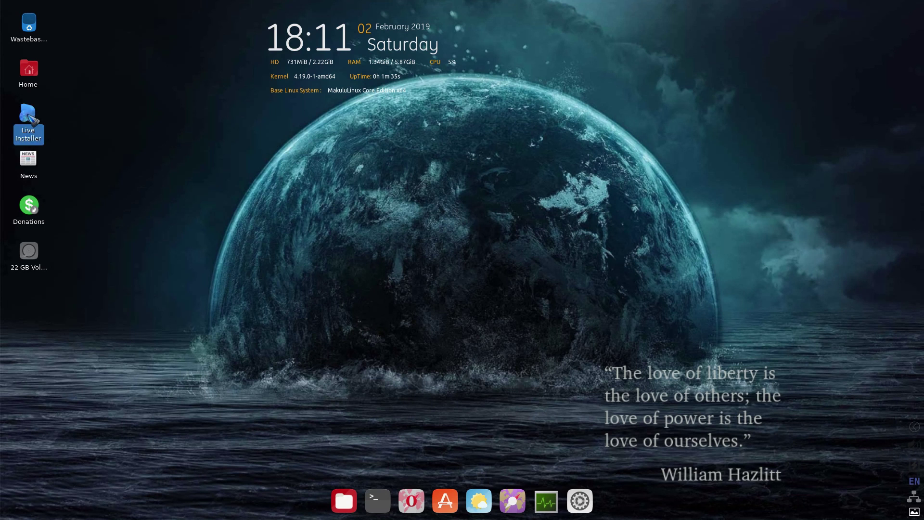
pyautogui.doubleClick(29, 123)
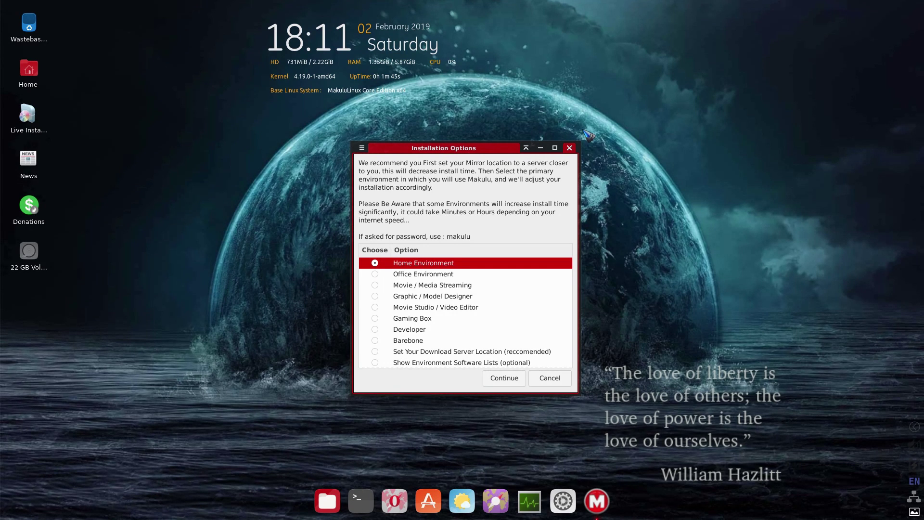
pyautogui.click(440, 285)
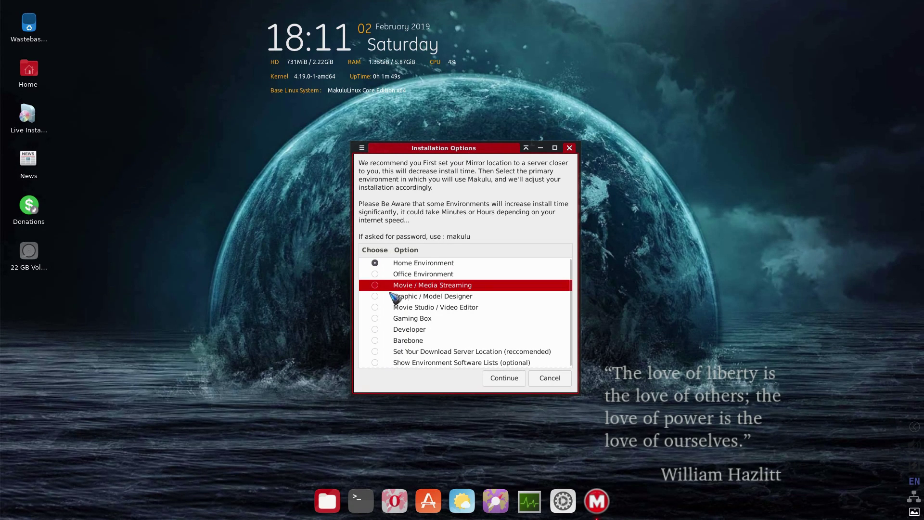
pyautogui.click(377, 286)
pyautogui.click(376, 295)
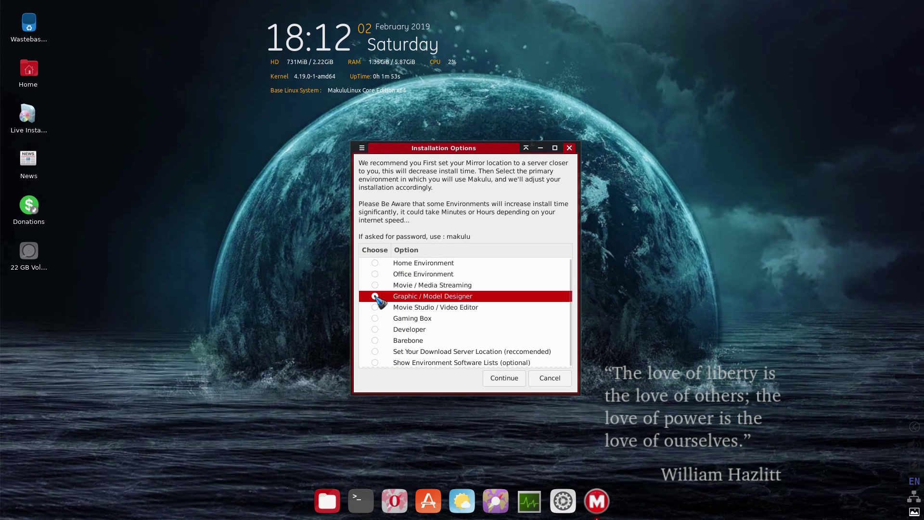
pyautogui.click(376, 308)
pyautogui.click(376, 319)
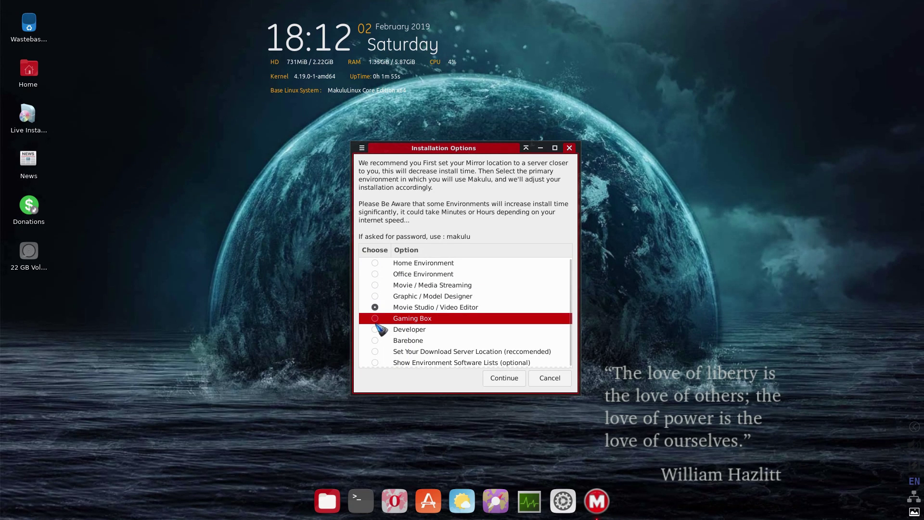
# Choose the Barebone environment, continue past its notice and enter the administrator password to start the installer.
pyautogui.click(409, 341)
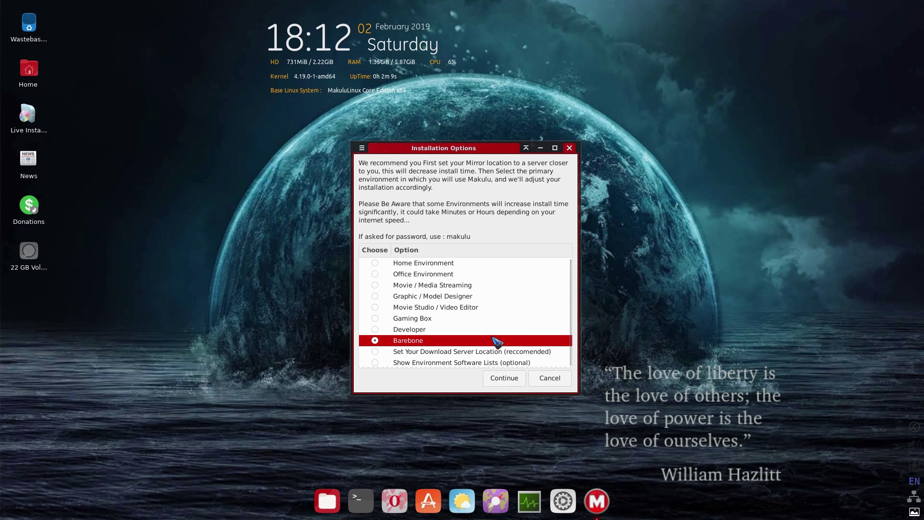
pyautogui.click(505, 378)
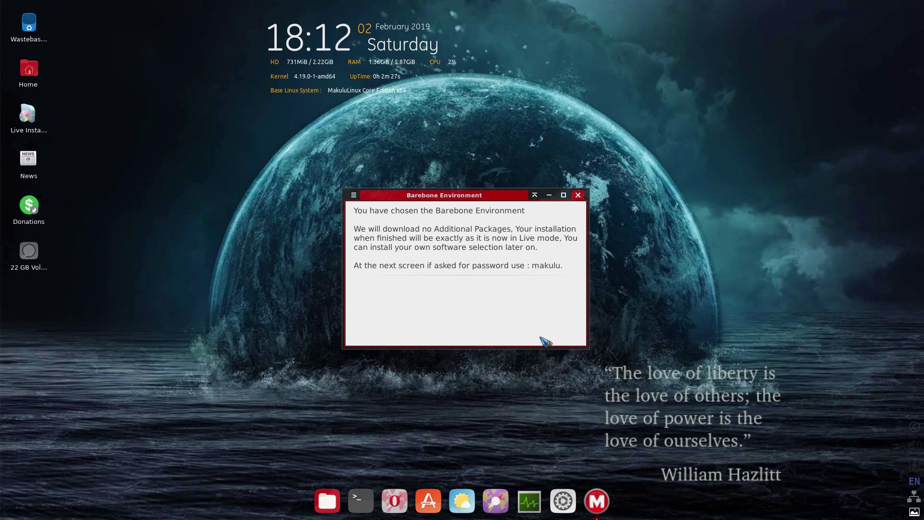
pyautogui.click(578, 195)
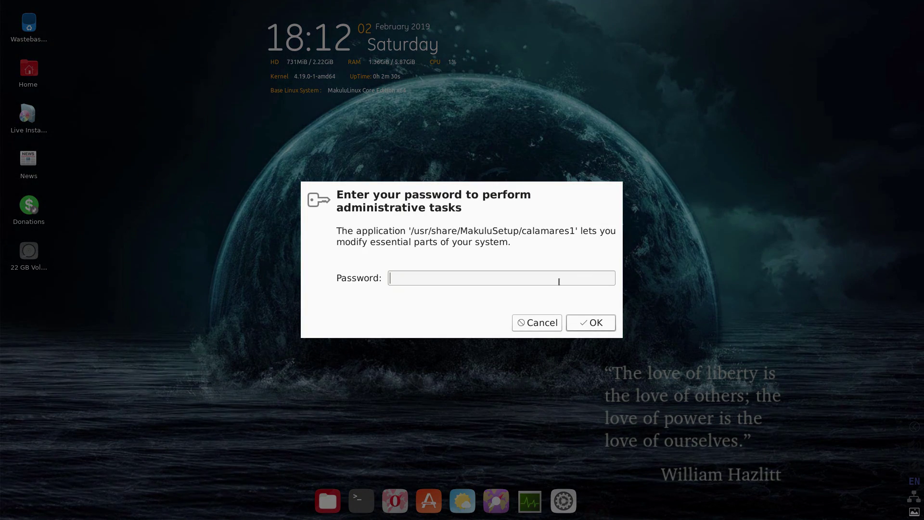
pyautogui.press('Return')
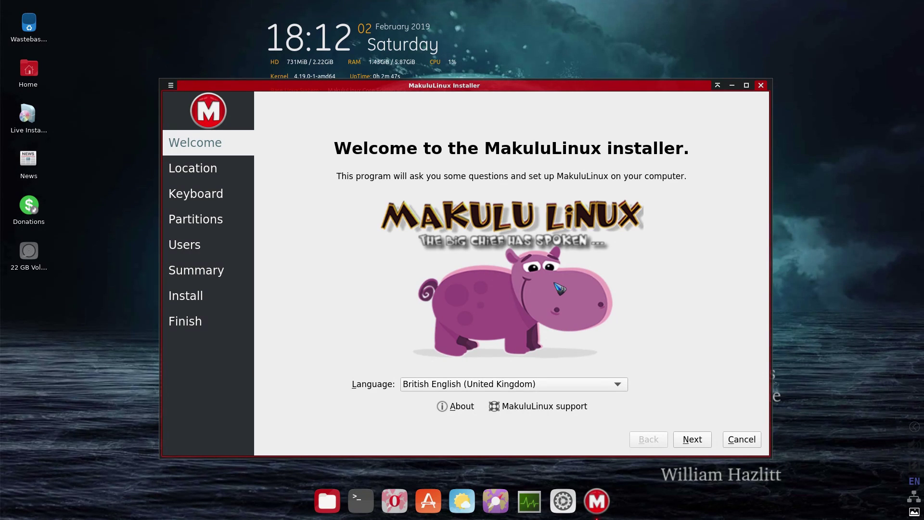
# Exit the MakuluLinux installer, confirming that the installation is cancelled.
pyautogui.click(763, 86)
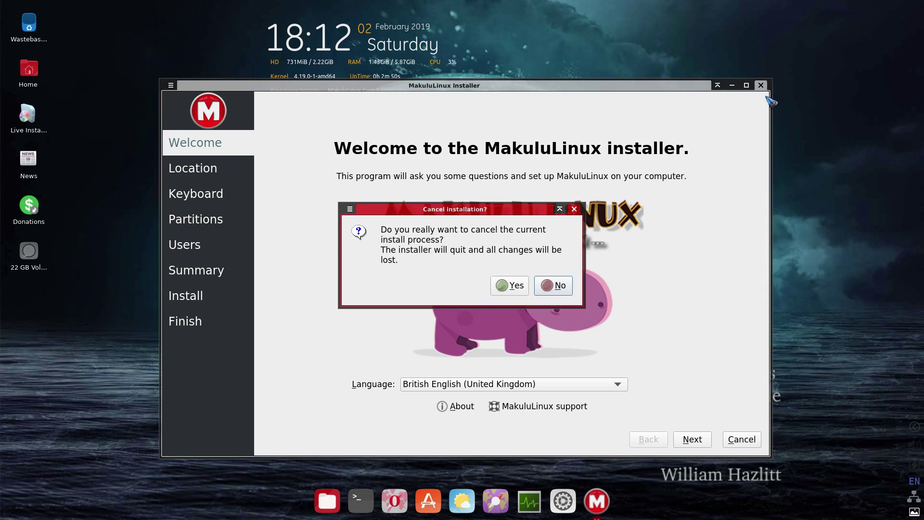
pyautogui.click(568, 284)
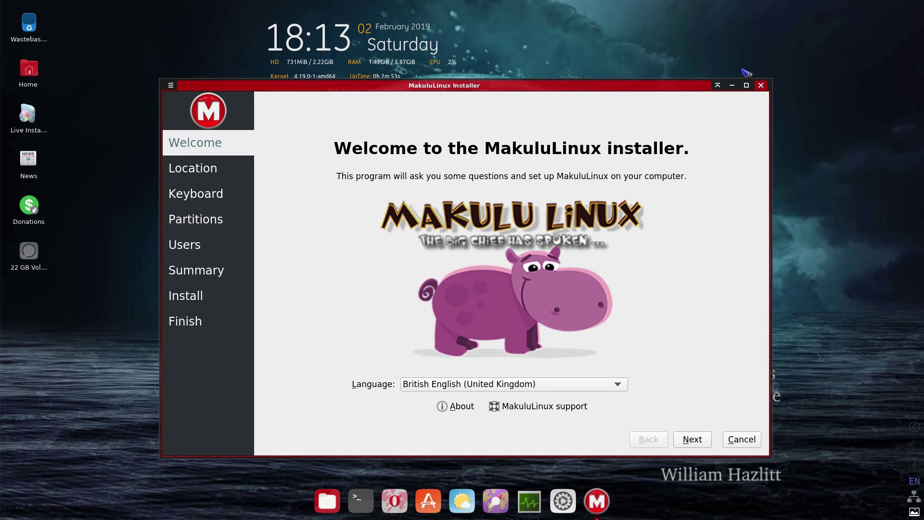
pyautogui.click(762, 85)
pyautogui.click(514, 285)
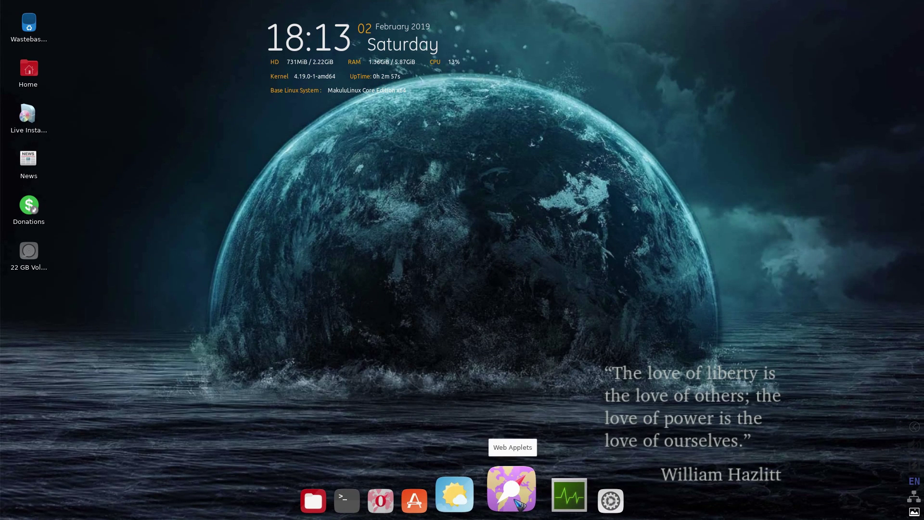
# Open the Web Applets prompt and decline turning on the Web Applets panel.
pyautogui.click(516, 503)
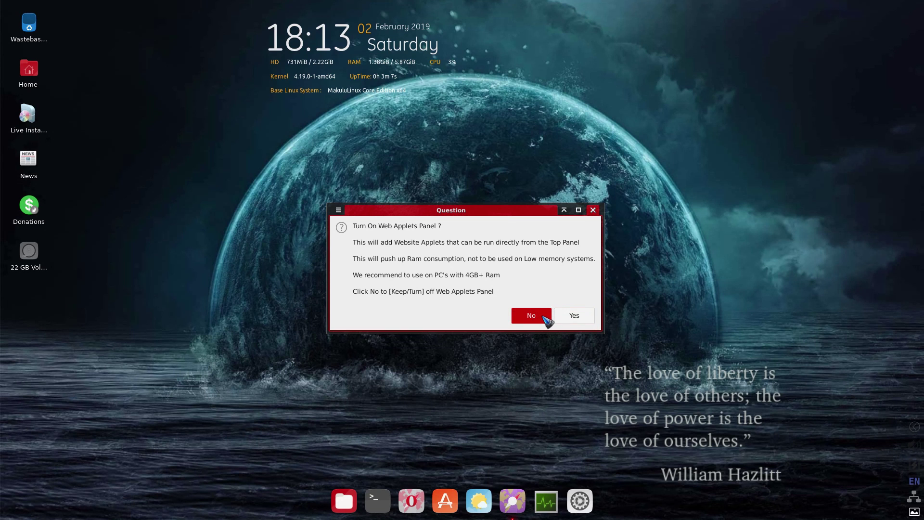
pyautogui.click(544, 318)
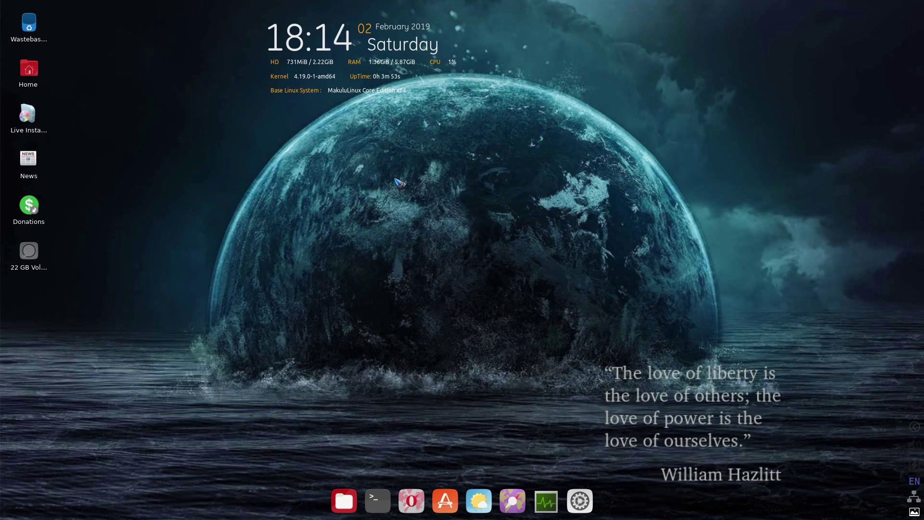
# Bring up the circular application launcher, examine its Multimedia category and dismiss the launcher.
pyautogui.moveTo(1, 1)
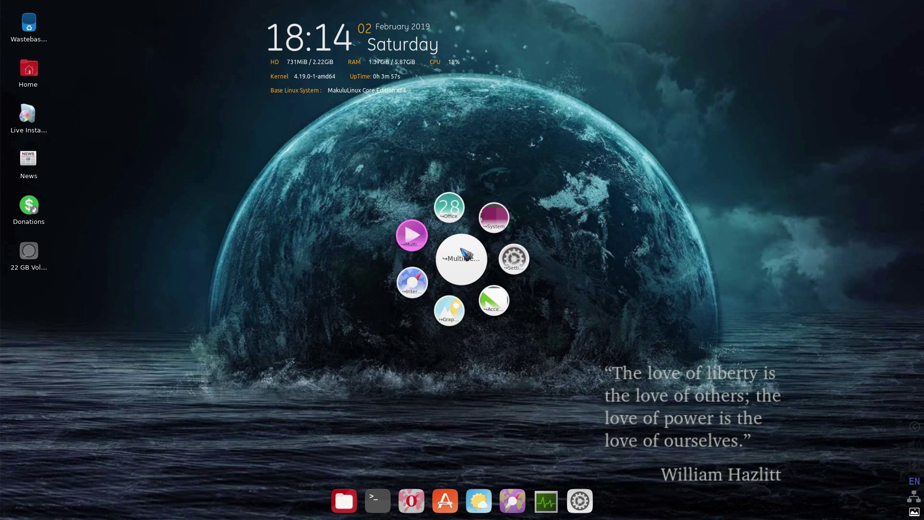
pyautogui.click(413, 236)
pyautogui.click(398, 268)
pyautogui.click(413, 235)
pyautogui.click(457, 262)
pyautogui.click(460, 263)
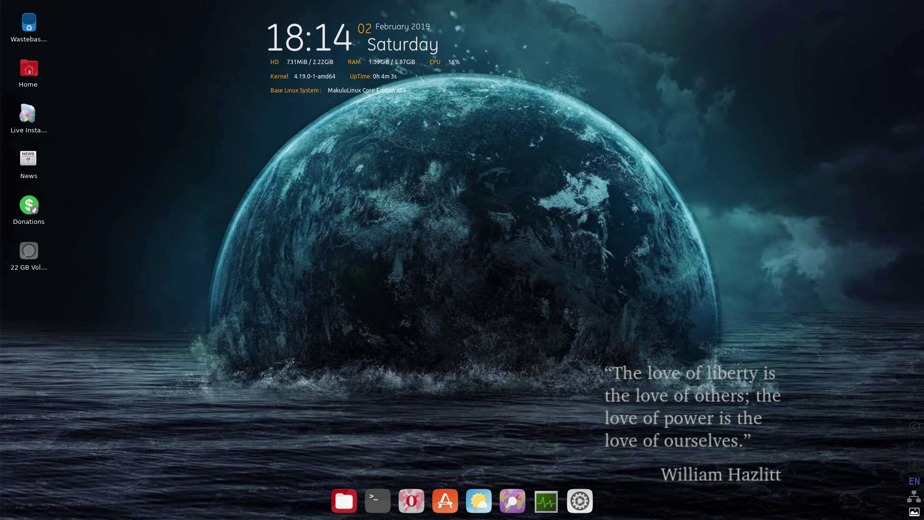
# Bring up the desktop's context menu, examine its entries such as Wallpaper Changer, 3D On/Off and Virus Scan, and dismiss it.
pyautogui.click(491, 196)
pyautogui.rightClick(527, 166)
pyautogui.moveTo(594, 378)
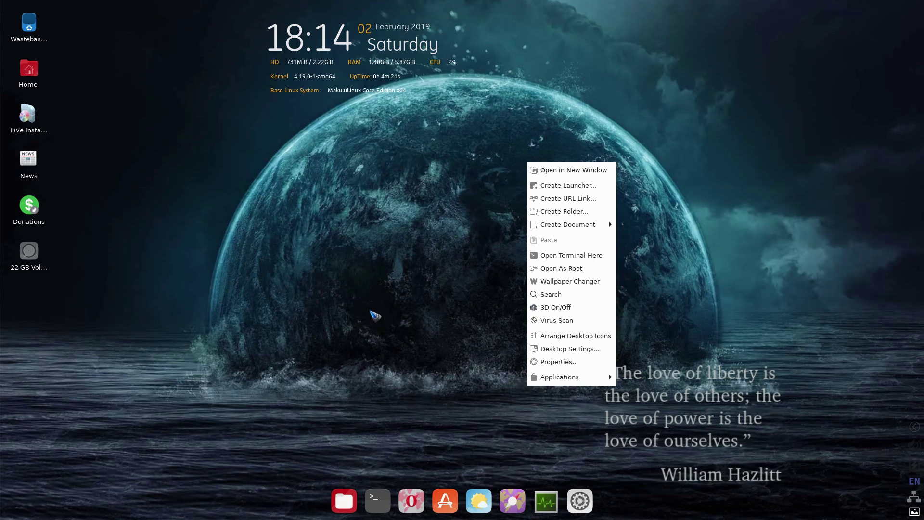
pyautogui.click(452, 289)
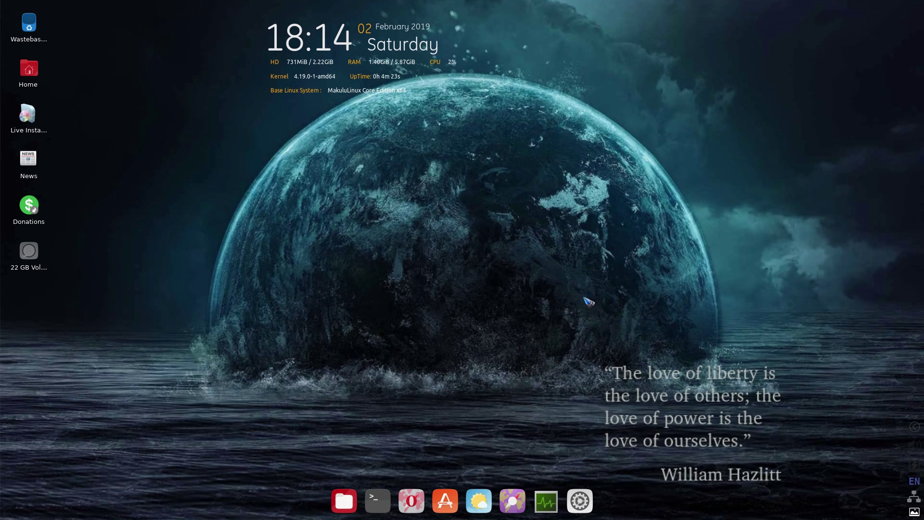
pyautogui.rightClick(562, 275)
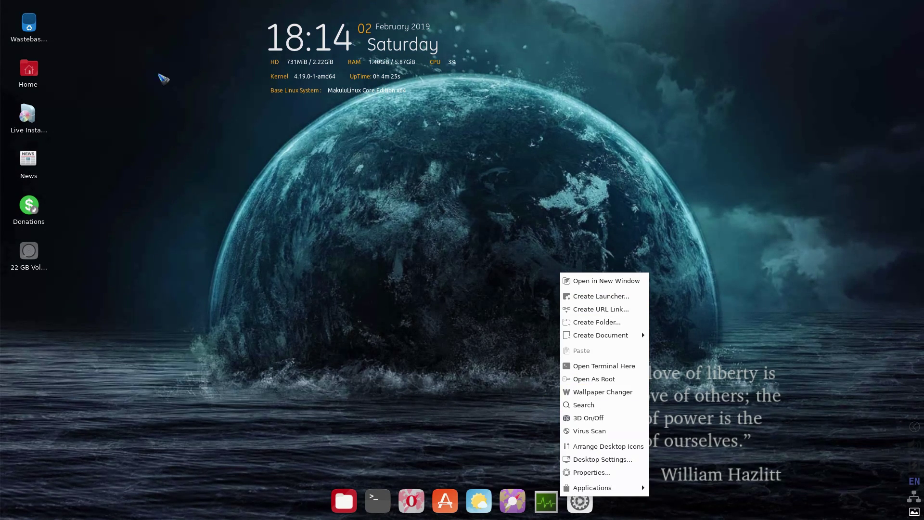
pyautogui.click(378, 163)
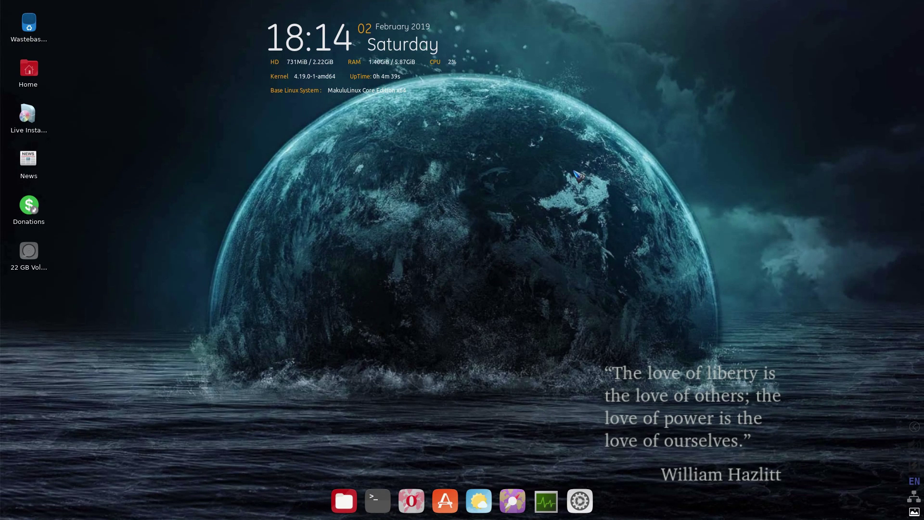
# Change the desktop background to the green field and country road image with the Wallpaper Changer and close the wallpaper strip.
pyautogui.rightClick(575, 172)
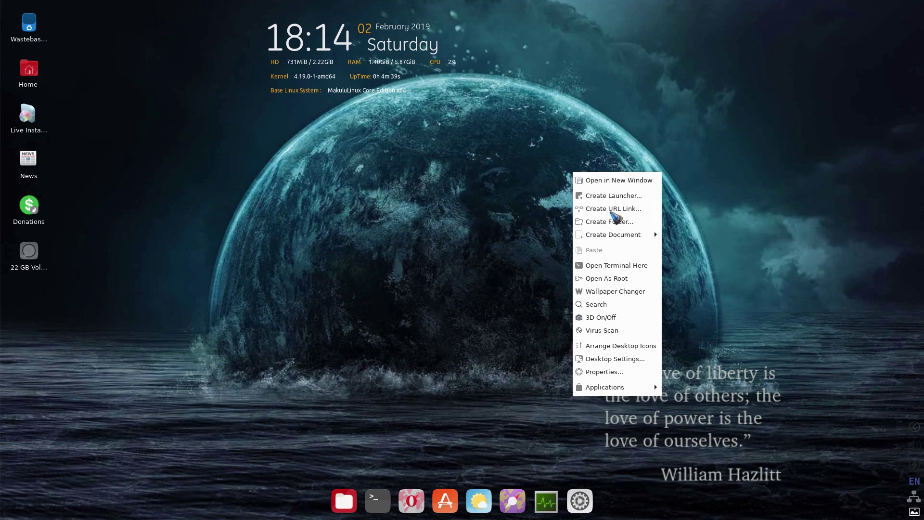
pyautogui.click(621, 291)
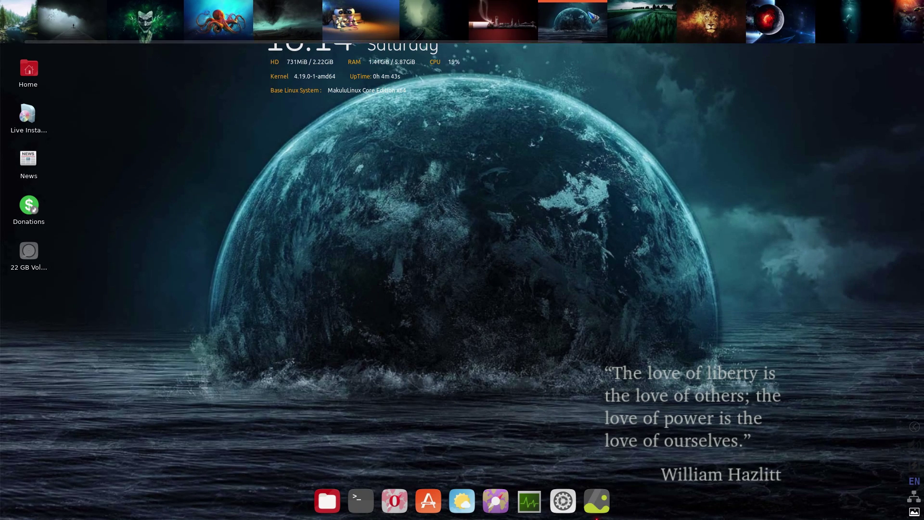
pyautogui.click(700, 20)
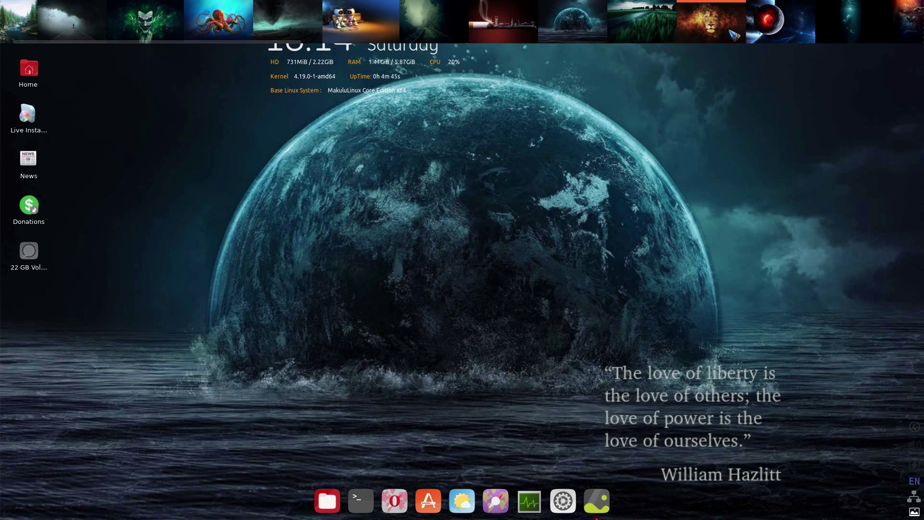
pyautogui.press('Left')
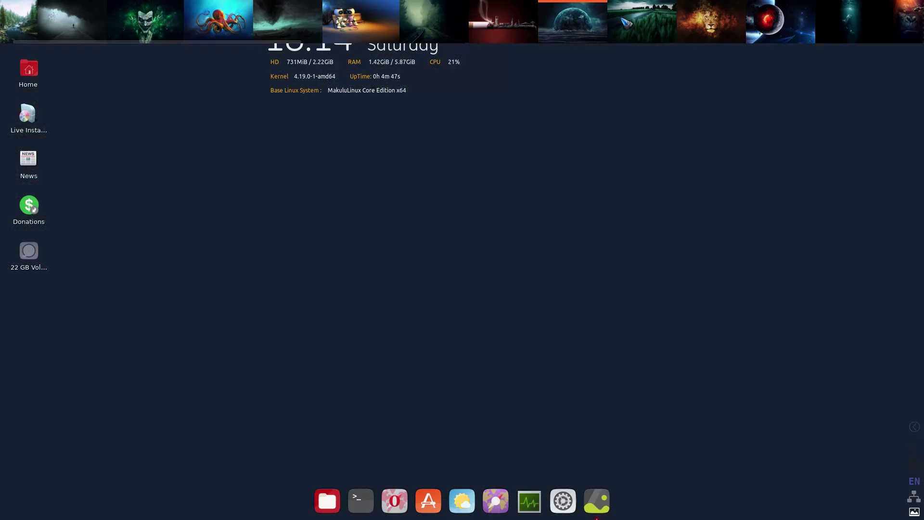
pyautogui.rightClick(630, 187)
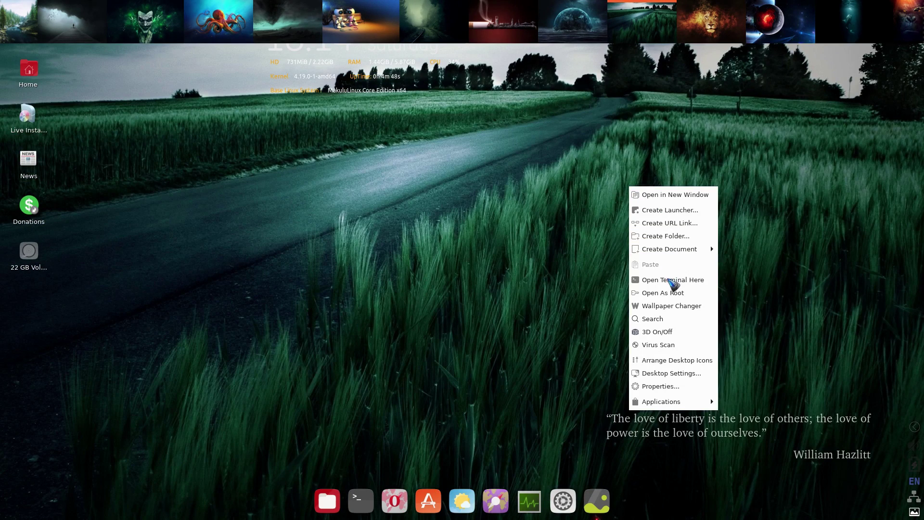
pyautogui.click(673, 306)
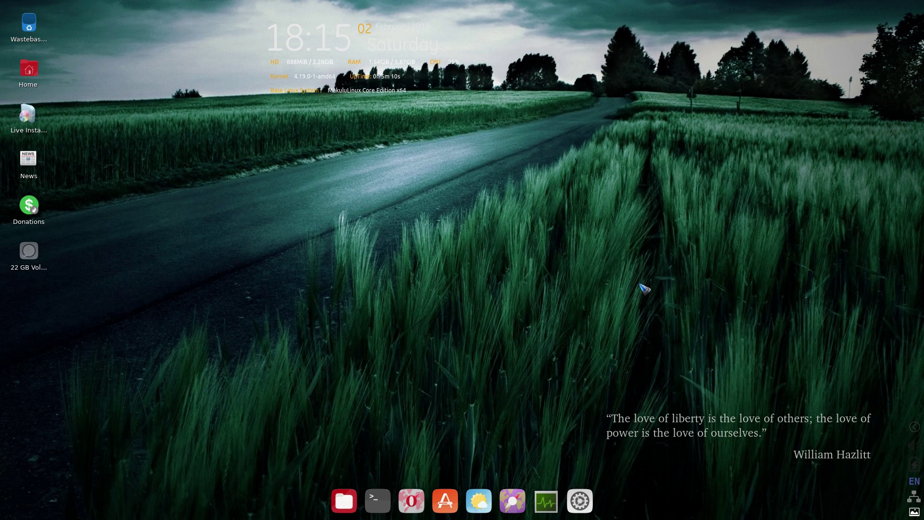
# Turn on the Web Applets panel and open the dock preferences from one of its Web Applet icons.
pyautogui.click(513, 501)
pyautogui.click(574, 322)
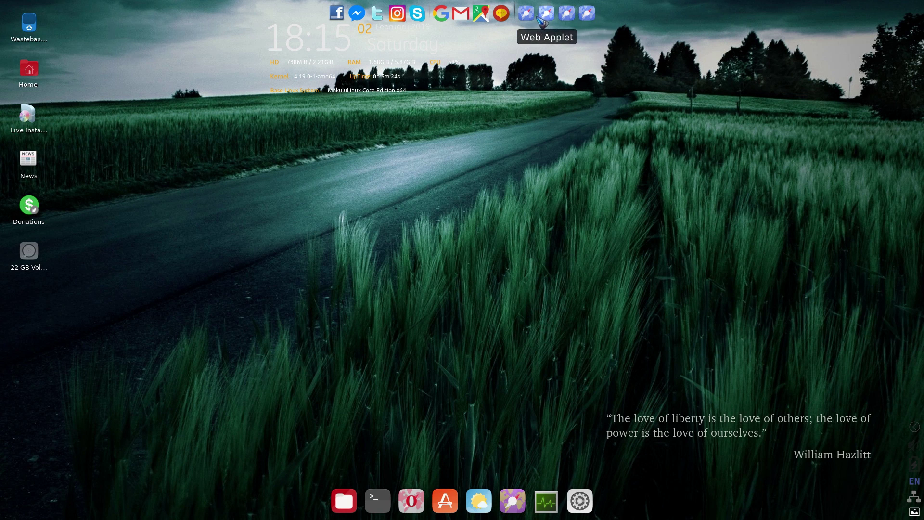
pyautogui.rightClick(542, 13)
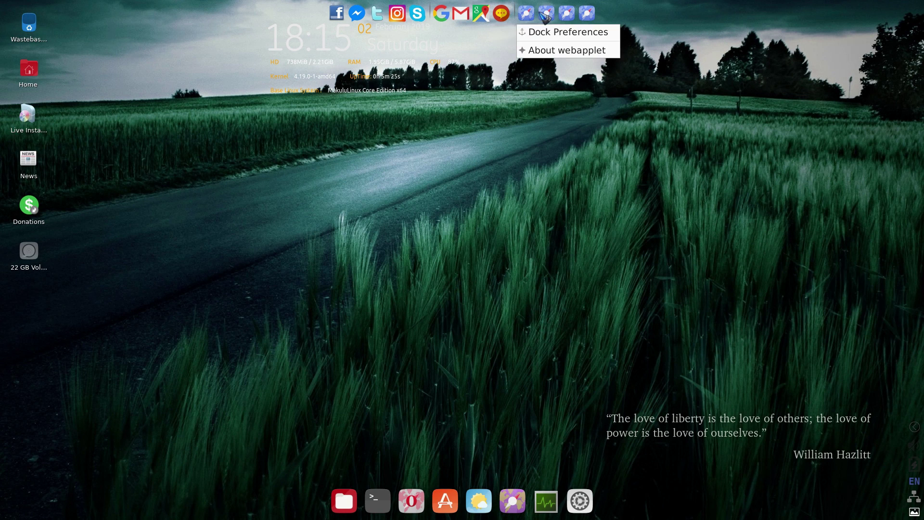
pyautogui.click(565, 32)
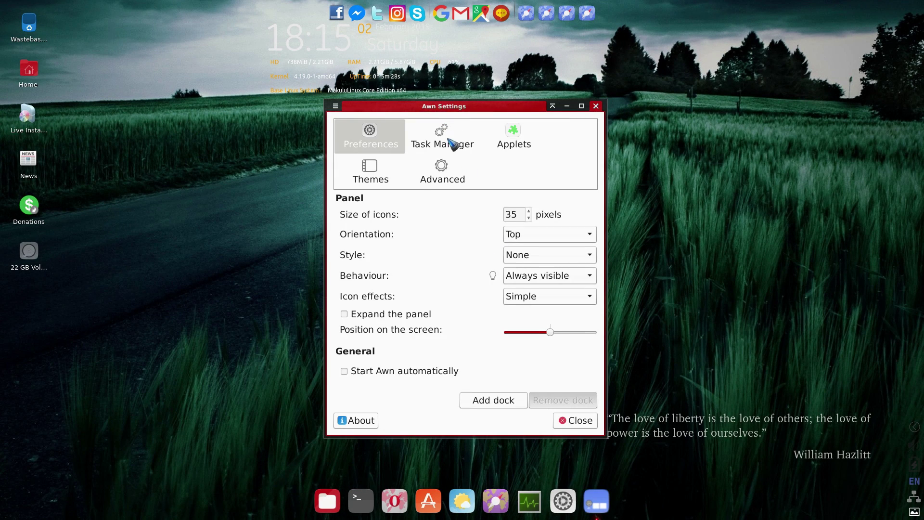
# Look at the dock's theme settings, return to the general preferences and reduce the icon size to 19 pixels.
pyautogui.click(381, 171)
pyautogui.click(398, 147)
pyautogui.click(529, 217)
pyautogui.click(529, 217)
pyautogui.click(529, 217)
pyautogui.click(529, 218)
pyautogui.click(529, 218)
pyautogui.click(529, 218)
pyautogui.click(529, 218)
pyautogui.click(529, 218)
pyautogui.click(529, 217)
pyautogui.click(529, 217)
pyautogui.click(529, 218)
pyautogui.click(530, 218)
pyautogui.click(529, 217)
pyautogui.click(529, 218)
pyautogui.click(529, 218)
pyautogui.click(529, 218)
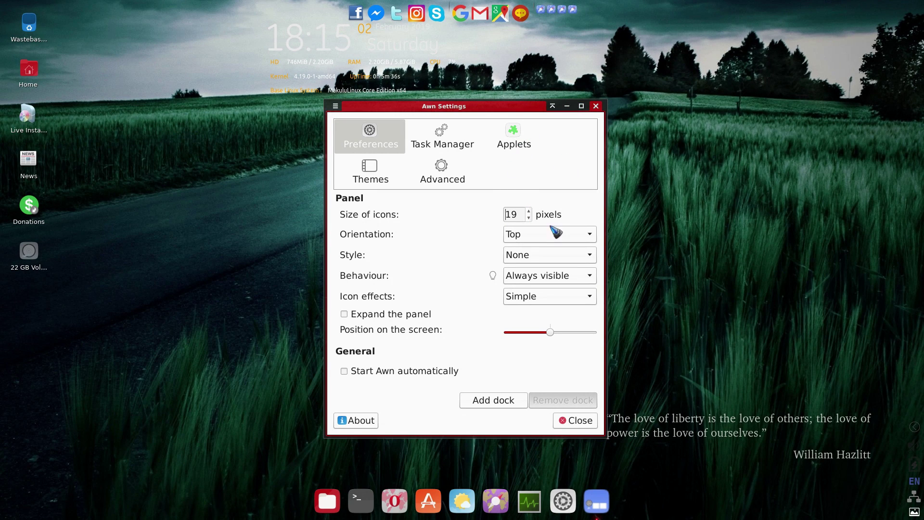
# Enlarge the dock's icons to 38 pixels and close the dock settings.
pyautogui.scroll(11, 529, 212)
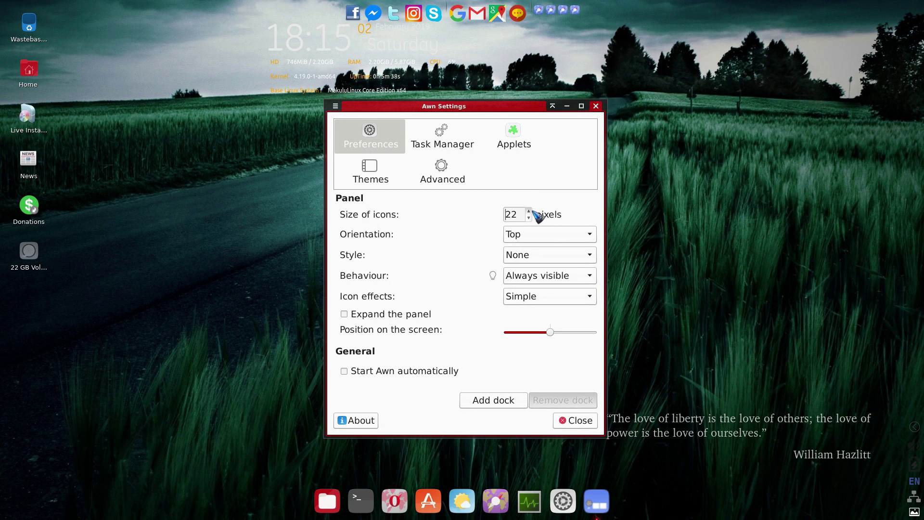
pyautogui.scroll(7, 533, 212)
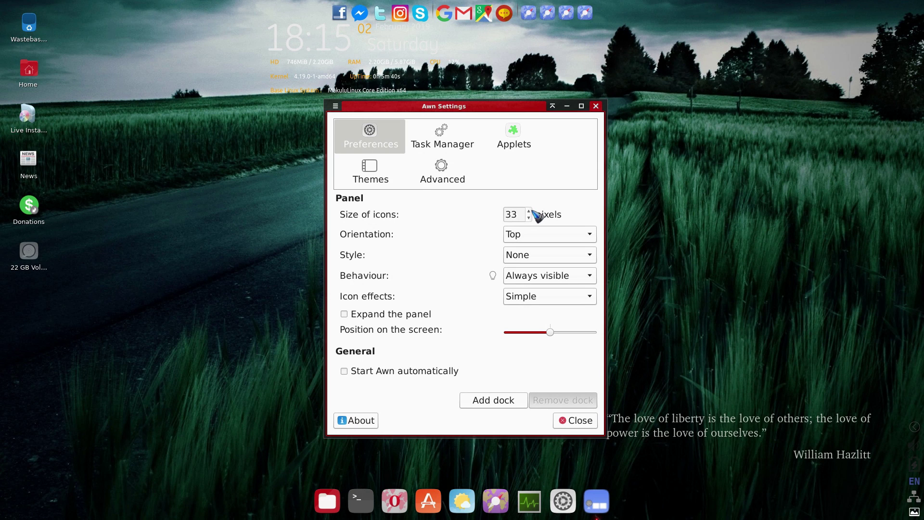
pyautogui.scroll(2, 535, 214)
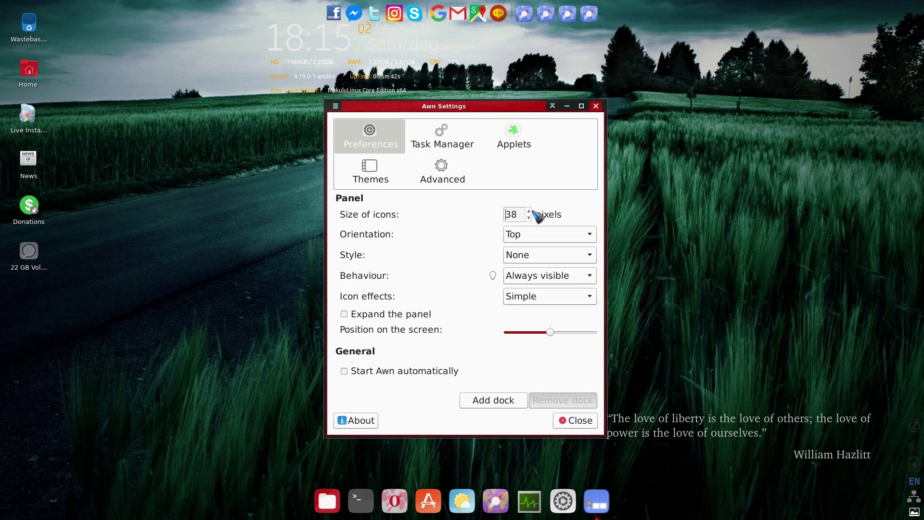
pyautogui.click(596, 106)
# Dismiss the desktop's context menu and turn off the Web Applets panel by declining its prompt.
pyautogui.rightClick(596, 191)
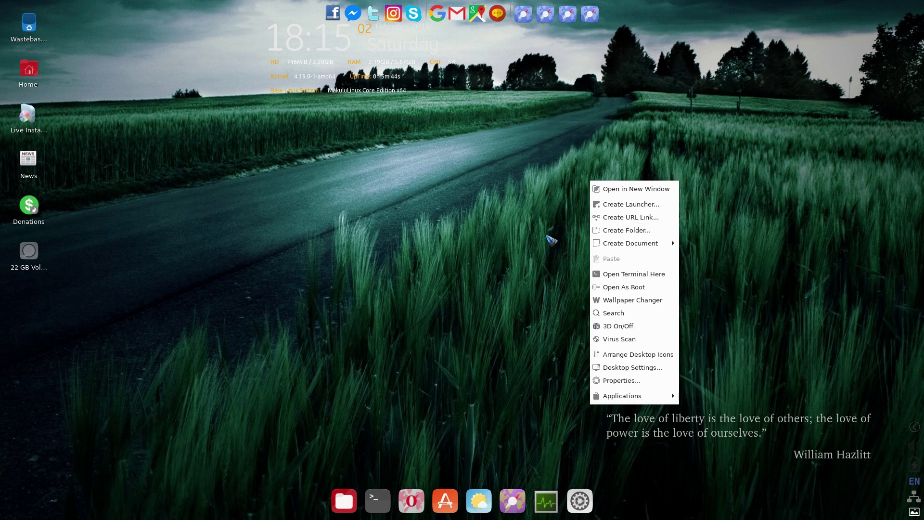
pyautogui.click(549, 239)
pyautogui.click(513, 499)
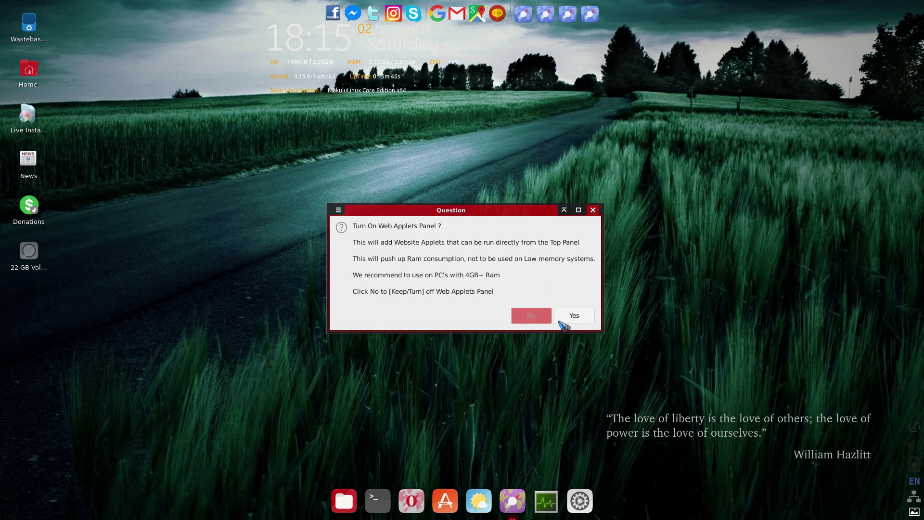
pyautogui.click(531, 317)
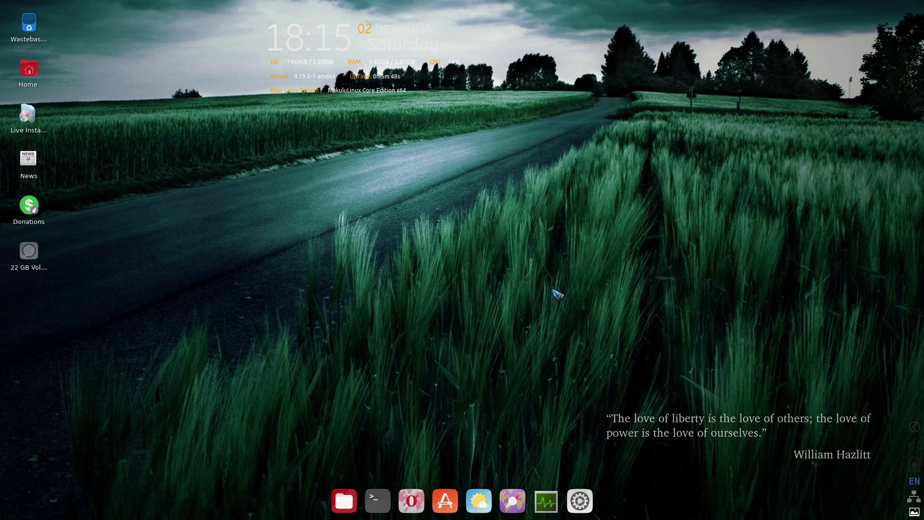